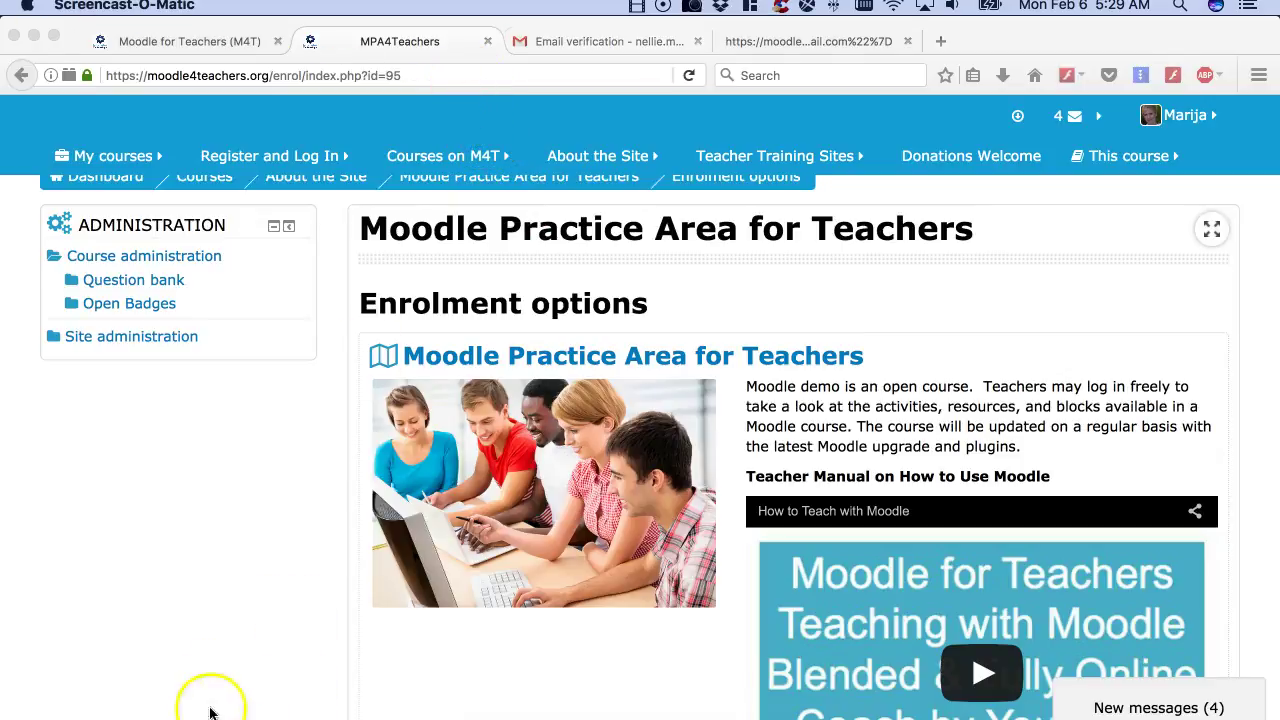
Step: Check where the Moodle Practice Area for Teachers is listed under Courses on M4T
{"action": "left_click", "coordinate": [480, 160]}
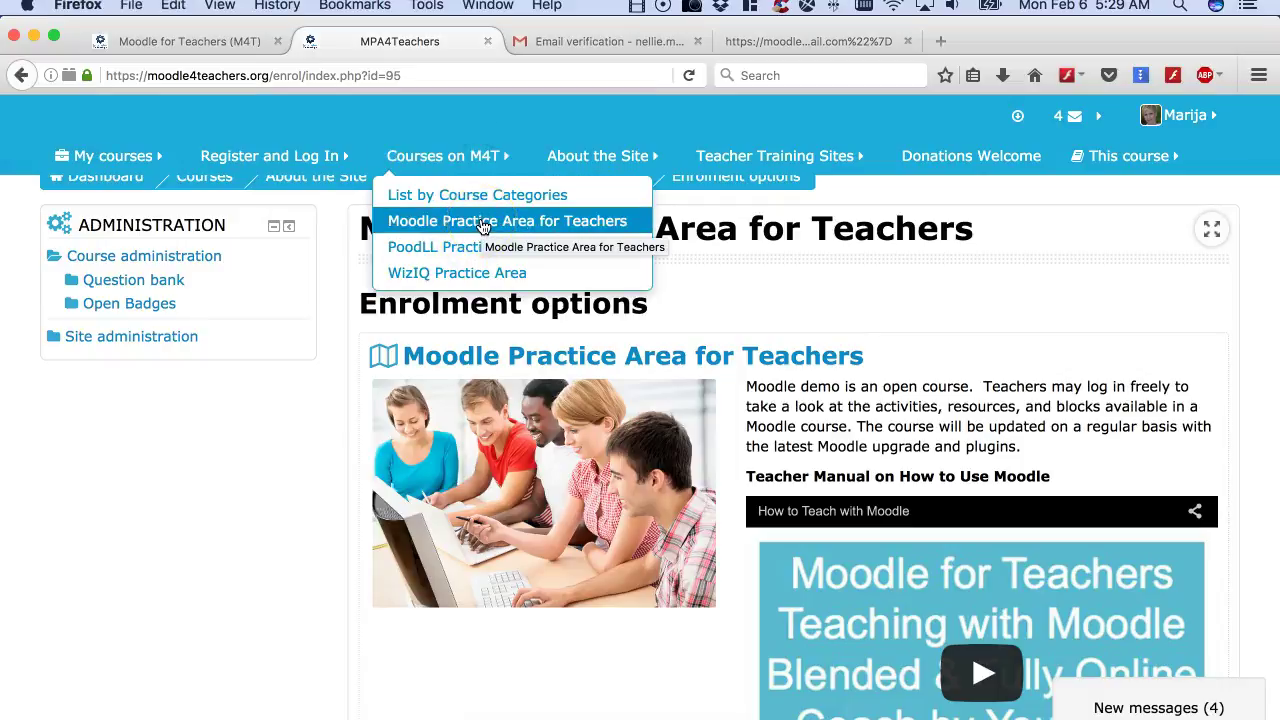
{"action": "left_click", "coordinate": [741, 301]}
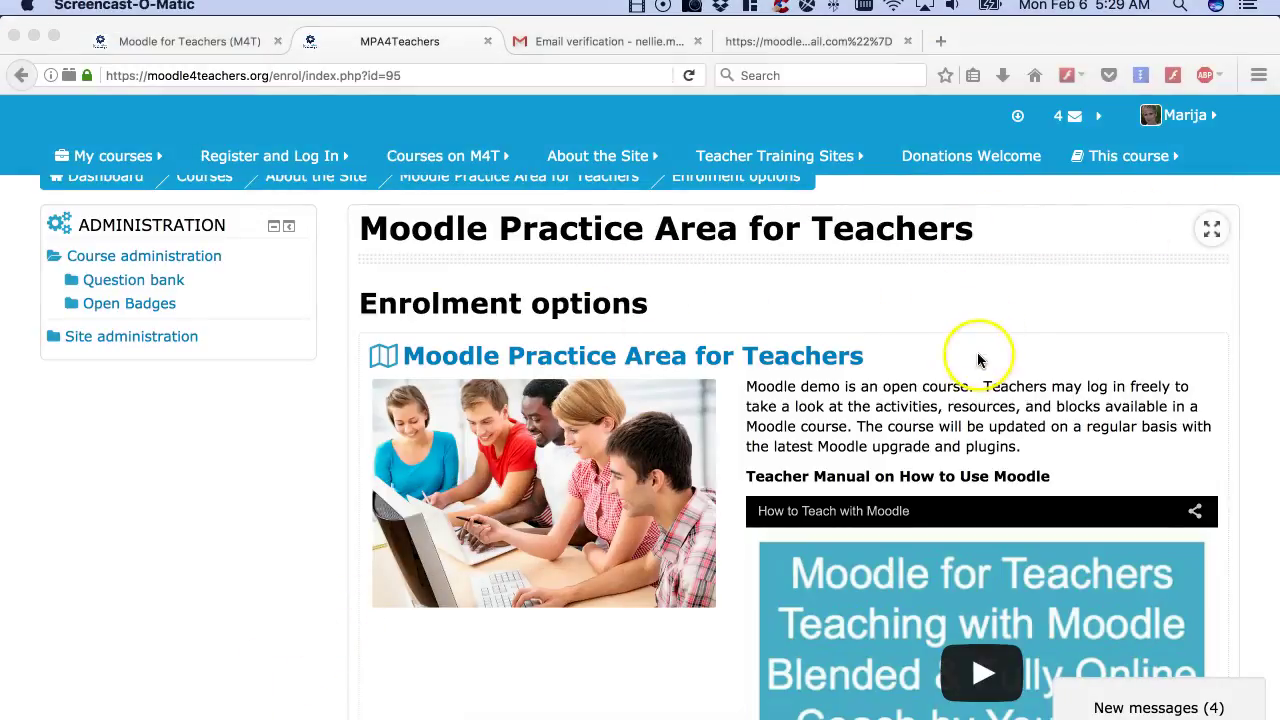
{"action": "left_click_drag", "start_coordinate": [980, 355], "coordinate": [897, 353]}
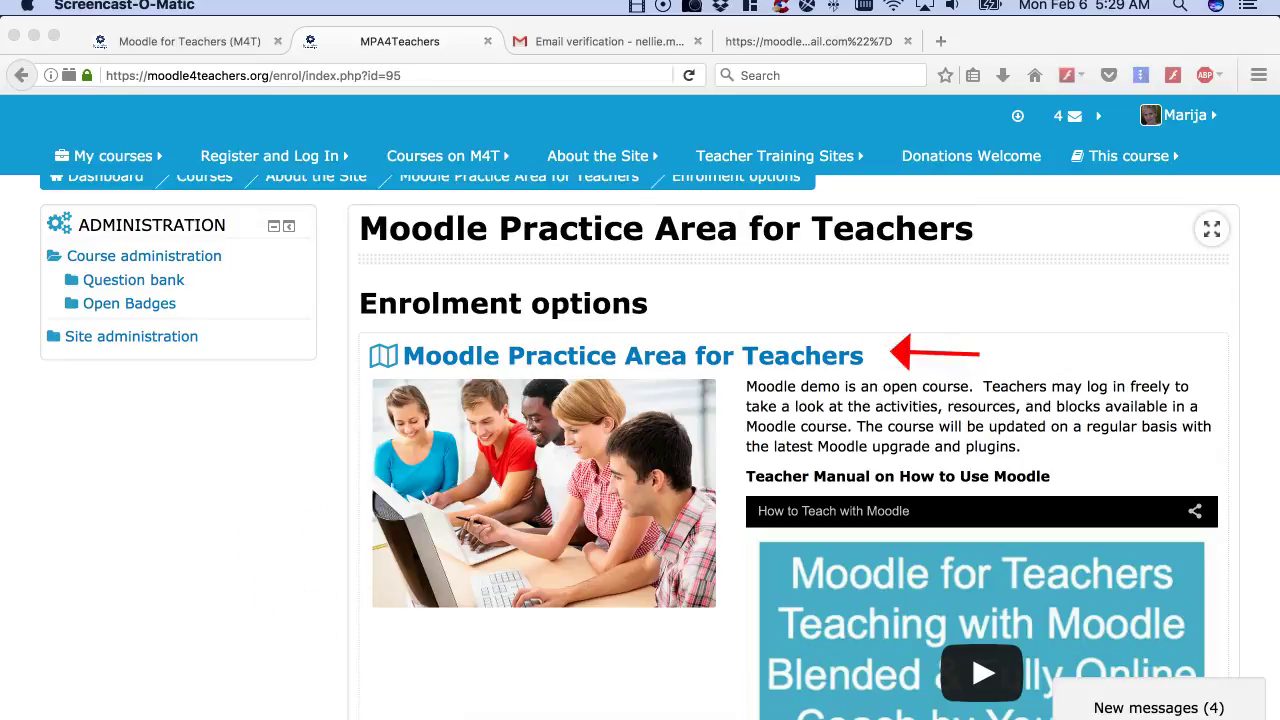
Step: Examine the course's enrolment page, from the Teacher Rights form and user picture settings down to the enrolment option
{"action": "scroll", "coordinate": [729, 491], "scroll_direction": "down", "scroll_amount": 5}
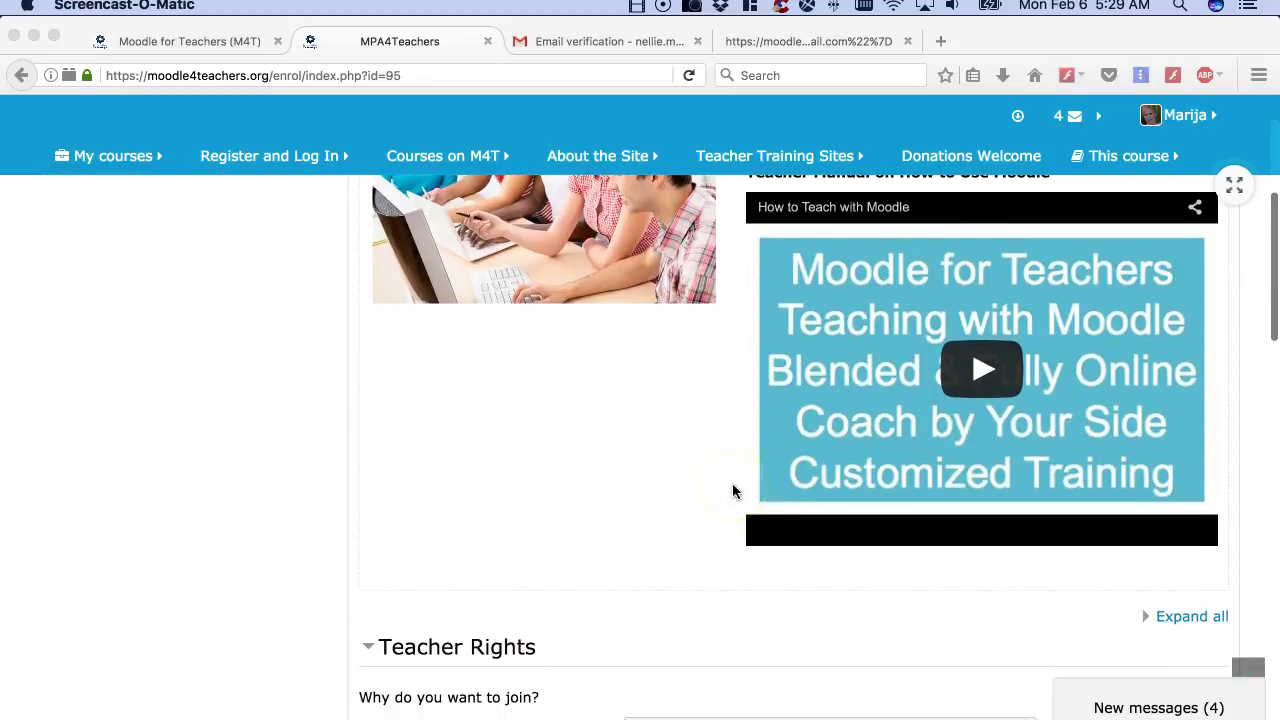
{"action": "scroll", "coordinate": [758, 363], "scroll_direction": "down", "scroll_amount": 3}
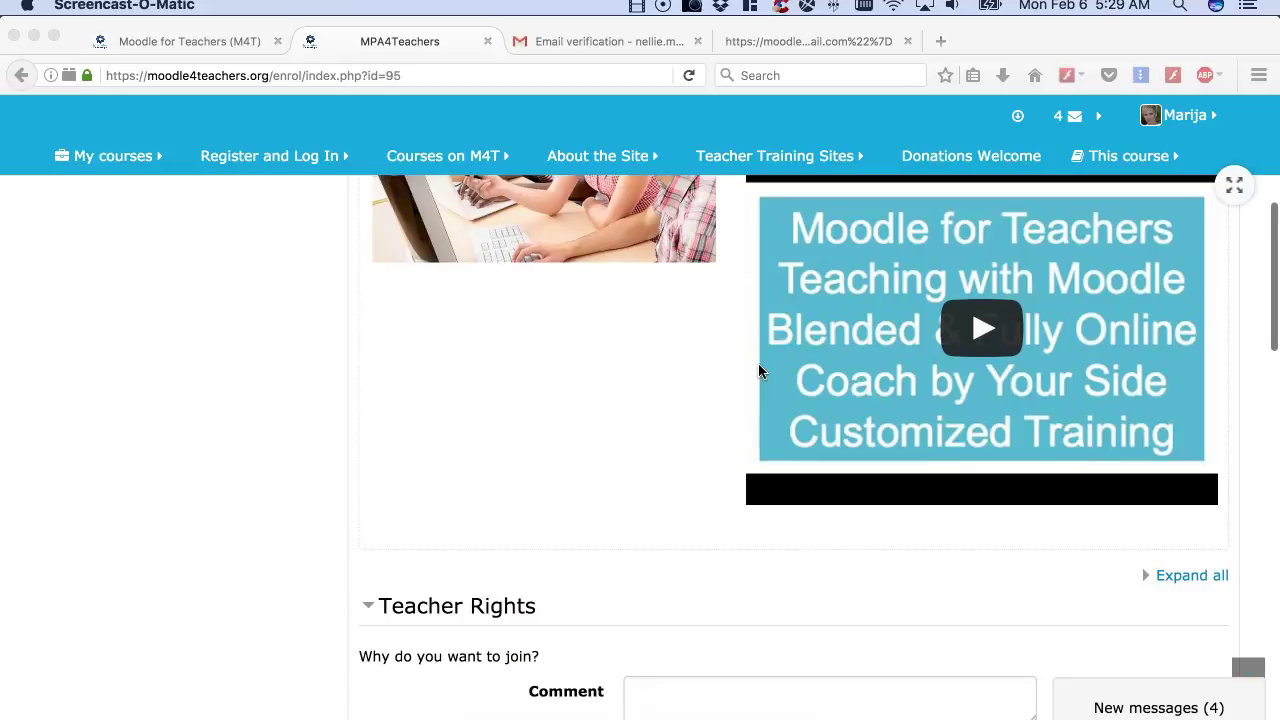
{"action": "scroll", "coordinate": [747, 383], "scroll_direction": "down", "scroll_amount": 3}
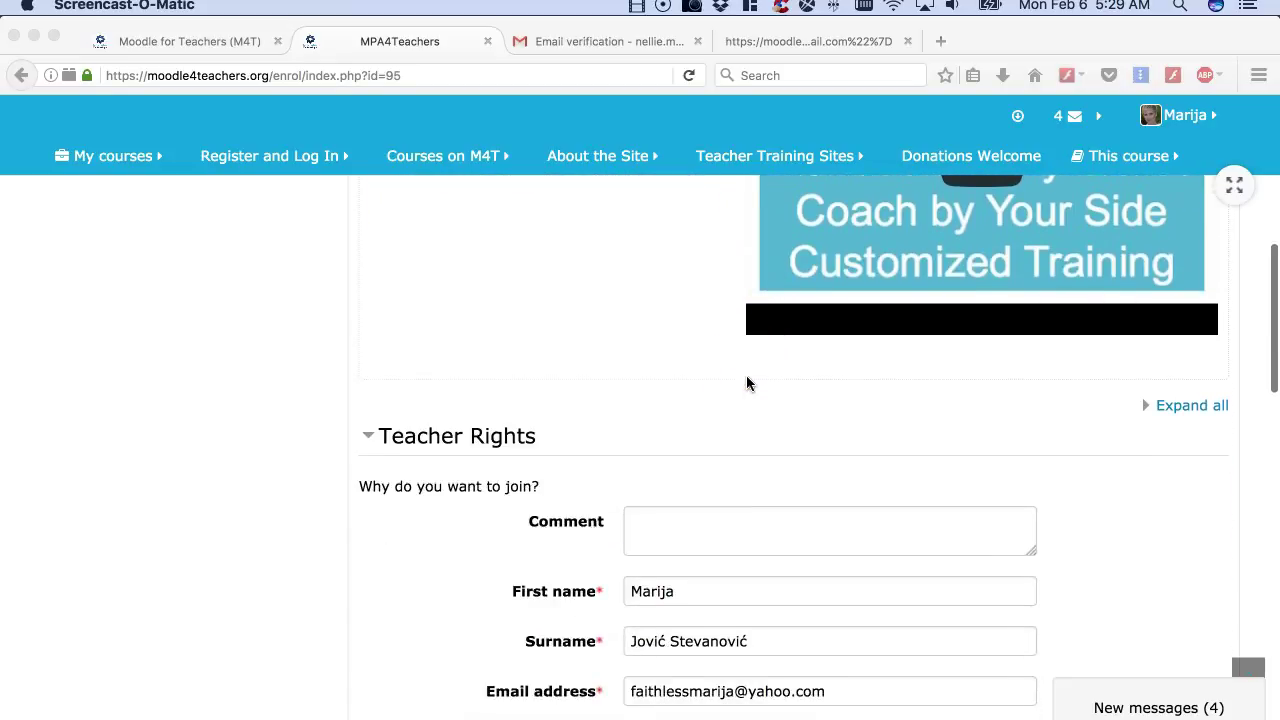
{"action": "scroll", "coordinate": [666, 429], "scroll_direction": "down", "scroll_amount": 6}
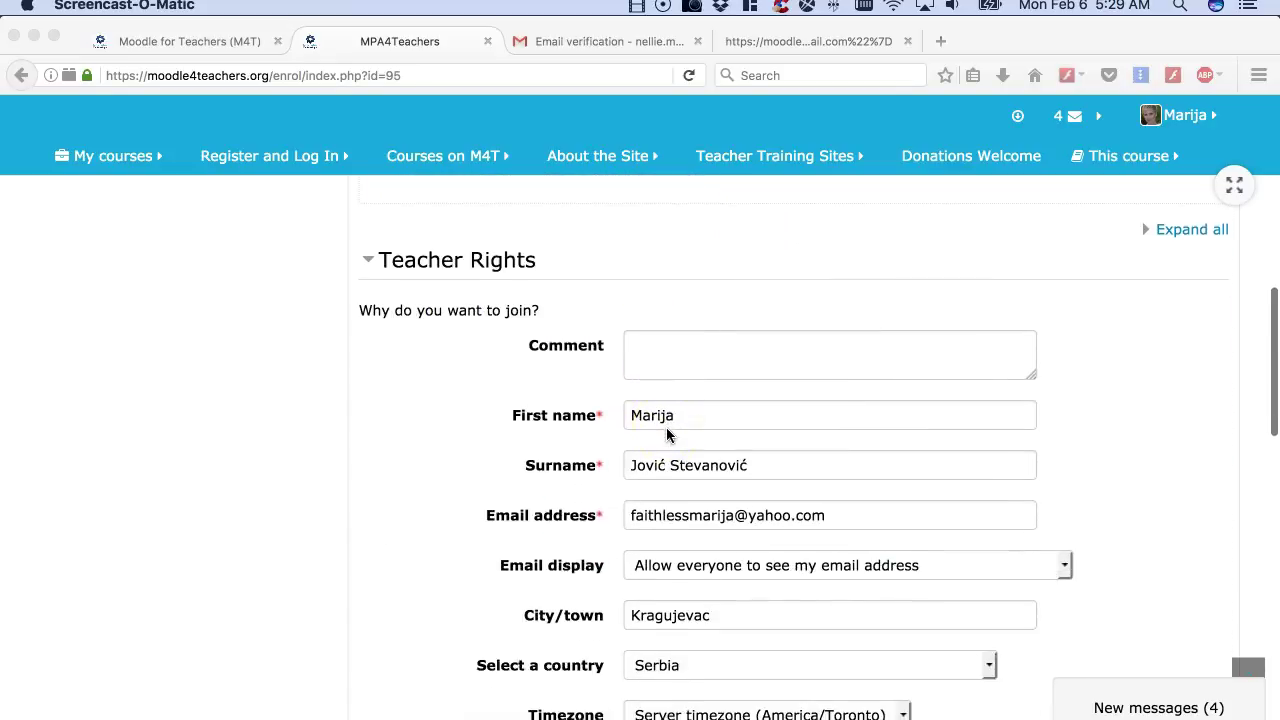
{"action": "scroll", "coordinate": [666, 427], "scroll_direction": "down", "scroll_amount": 10}
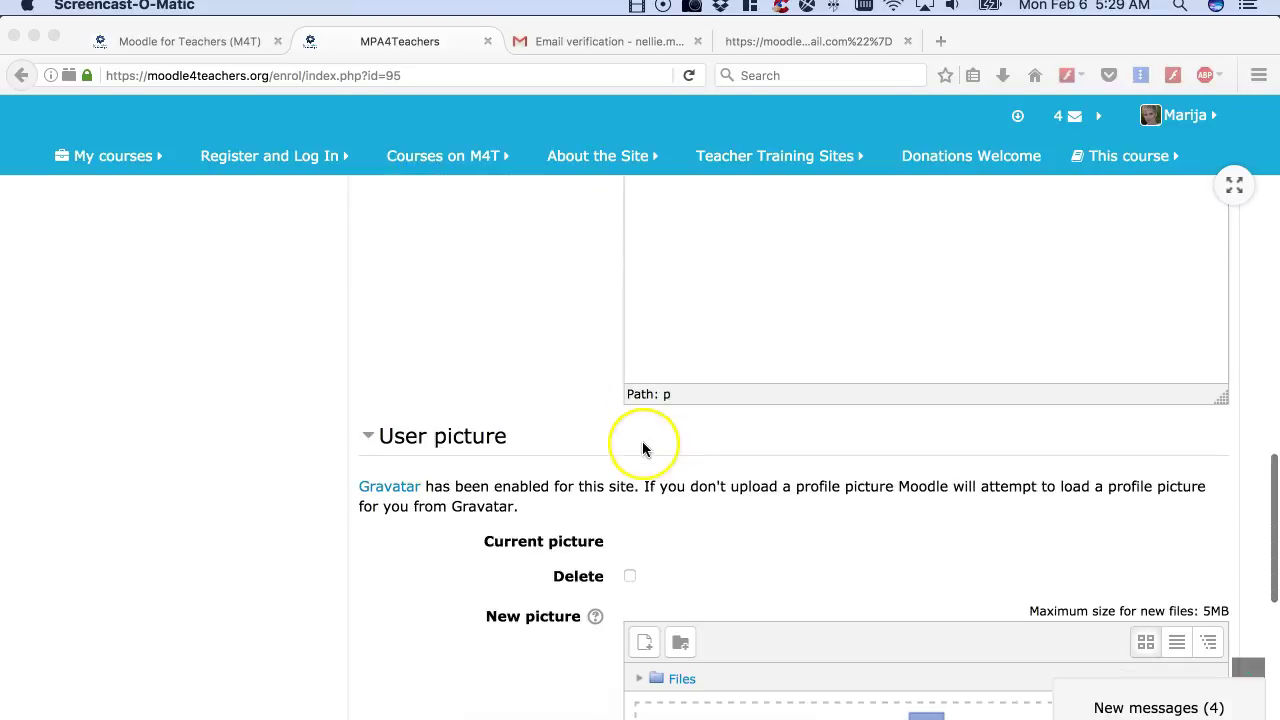
{"action": "scroll", "coordinate": [642, 449], "scroll_direction": "down", "scroll_amount": 8}
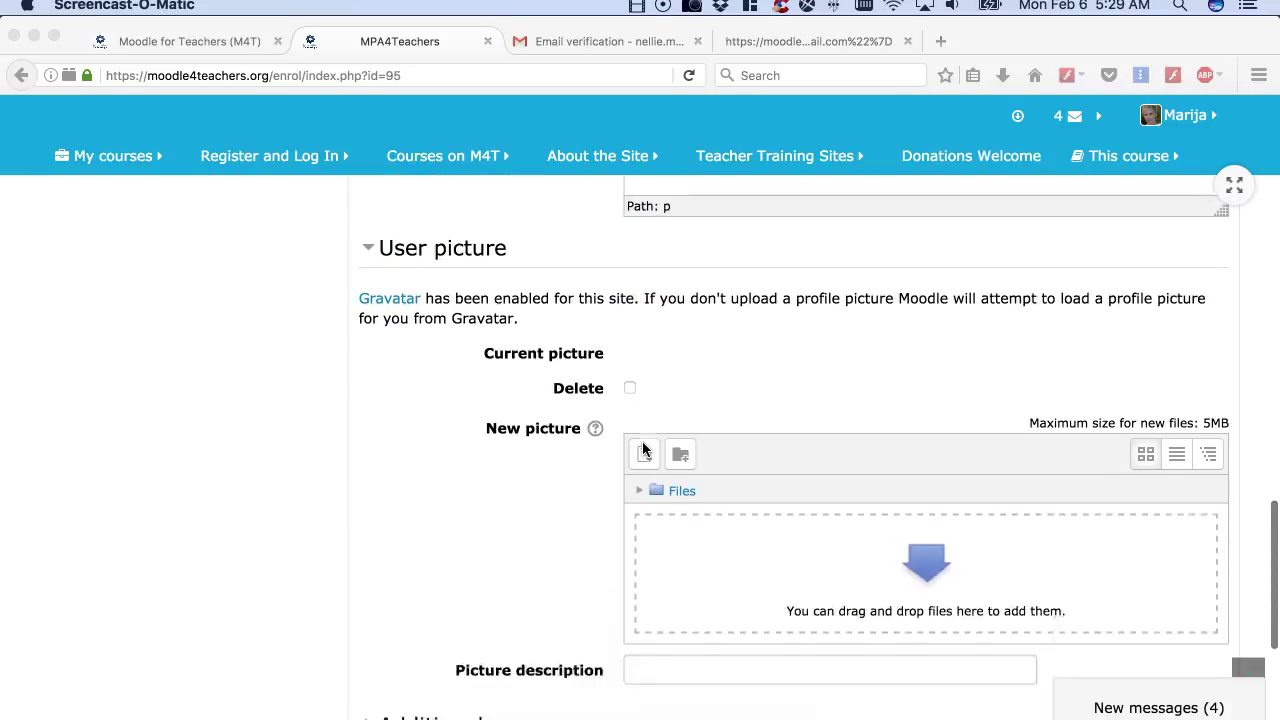
{"action": "scroll", "coordinate": [642, 449], "scroll_direction": "down", "scroll_amount": 2}
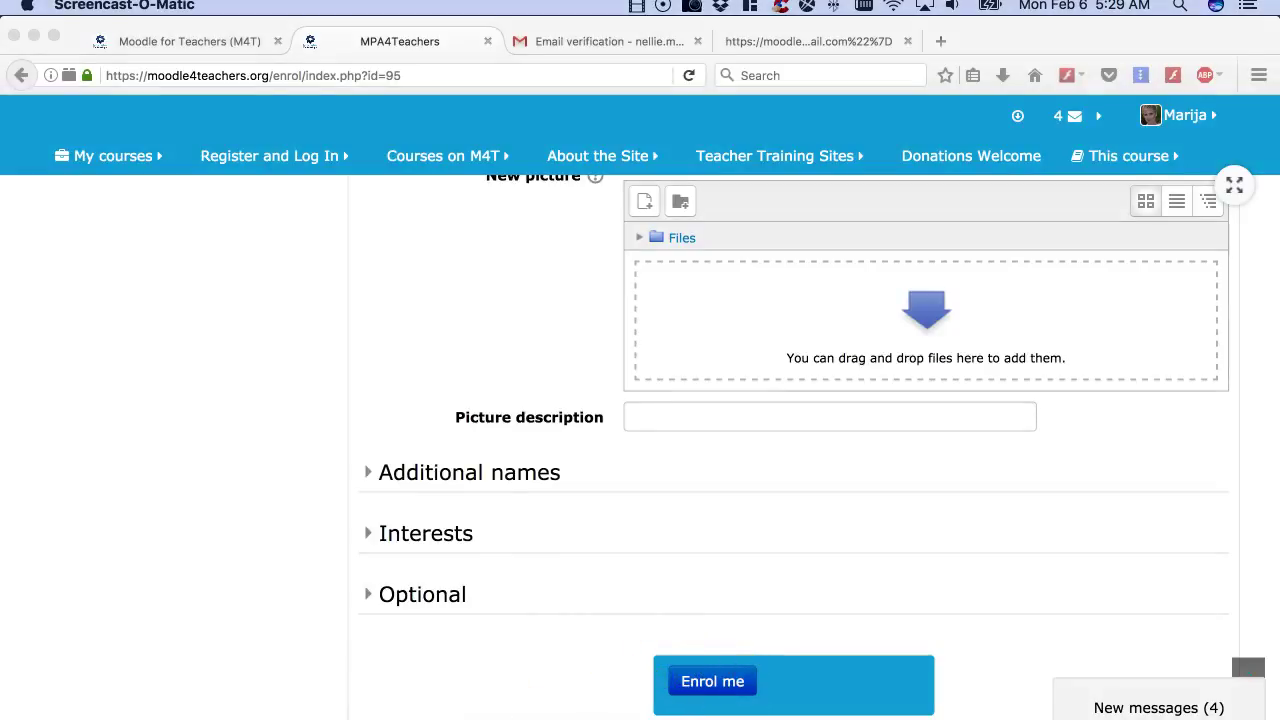
{"action": "scroll", "coordinate": [790, 446], "scroll_direction": "up", "scroll_amount": 10}
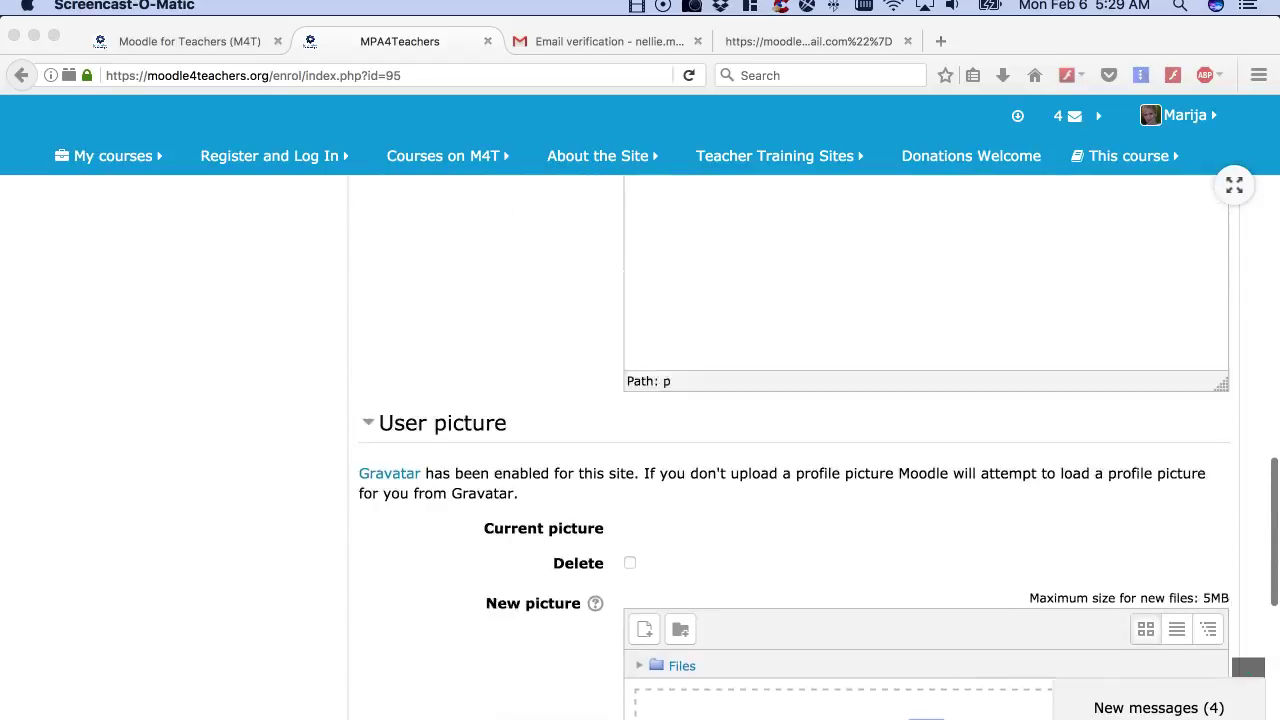
{"action": "scroll", "coordinate": [790, 446], "scroll_direction": "up", "scroll_amount": 10}
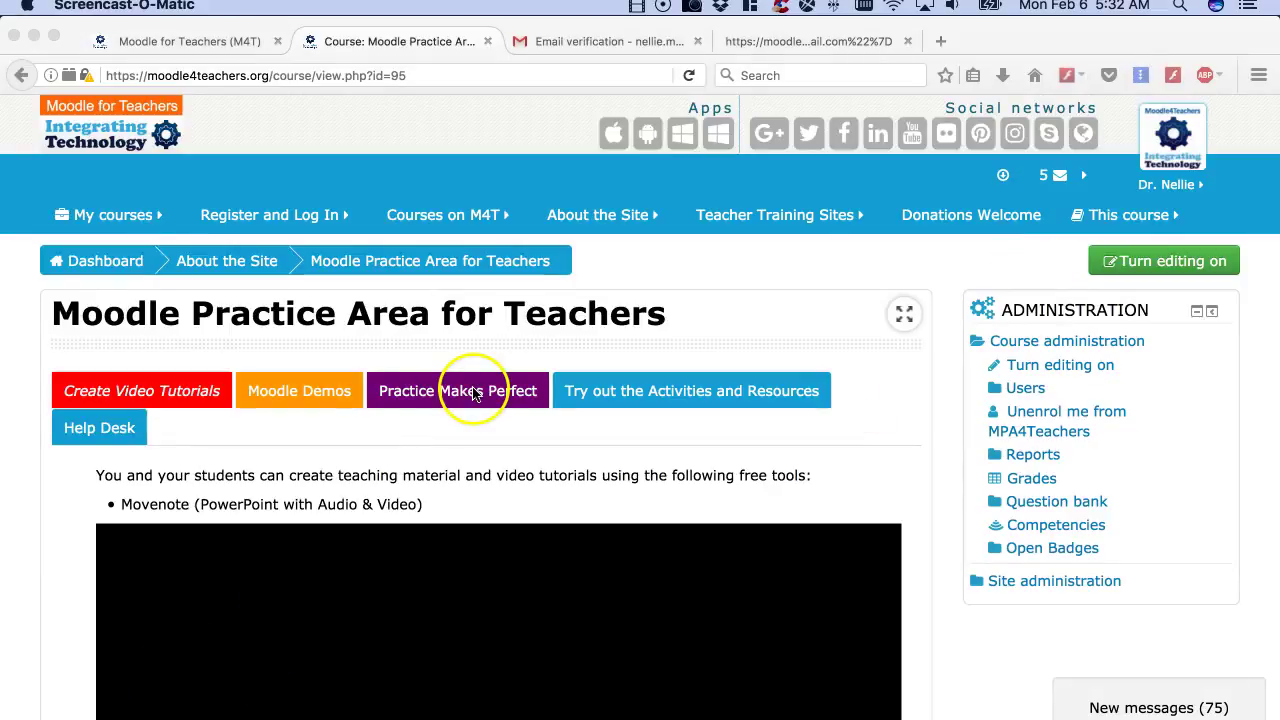
Step: Go to the Try out the Activities and Resources section of the practice course
{"action": "scroll", "coordinate": [360, 392], "scroll_direction": "down", "scroll_amount": 1}
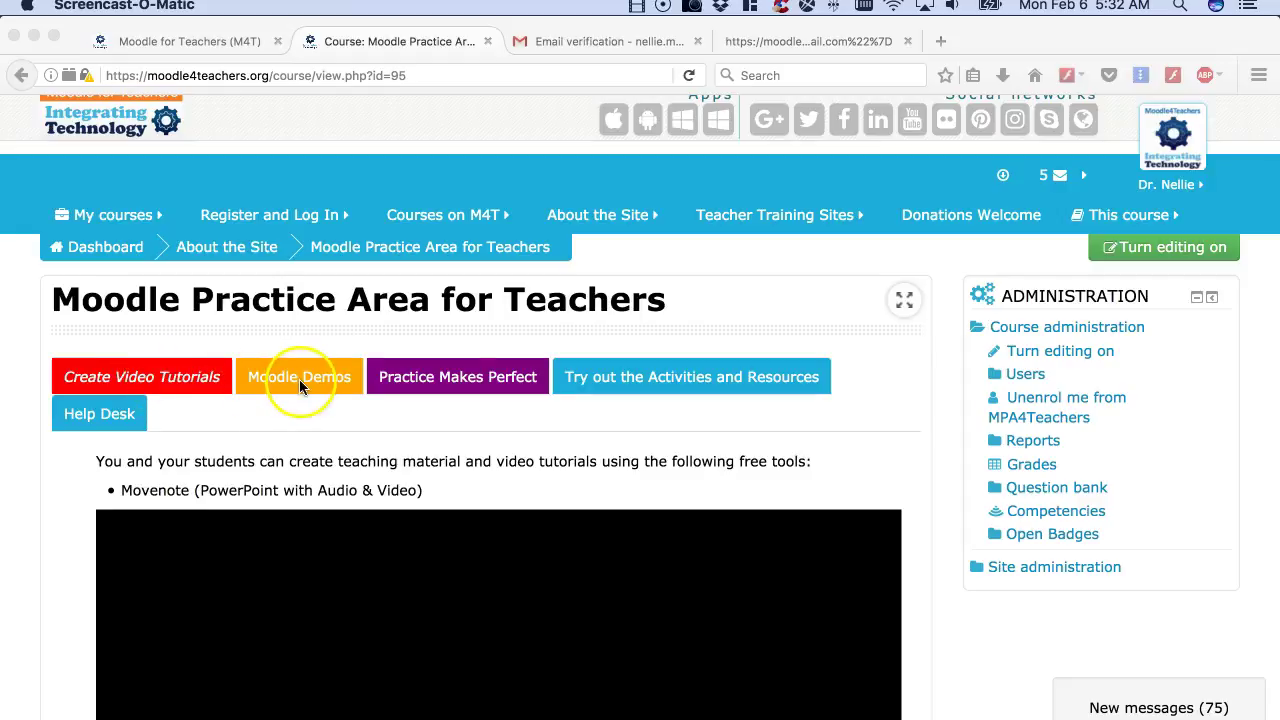
{"action": "left_click", "coordinate": [643, 388]}
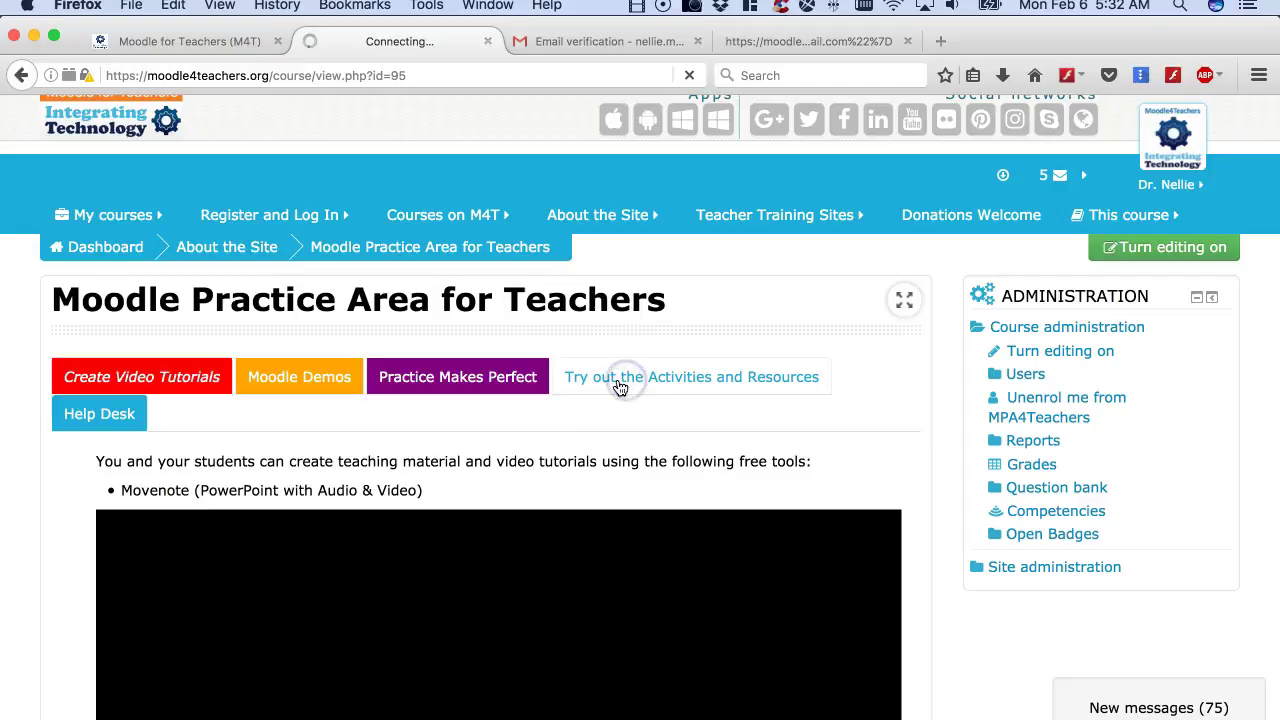
{"action": "left_click", "coordinate": [607, 383]}
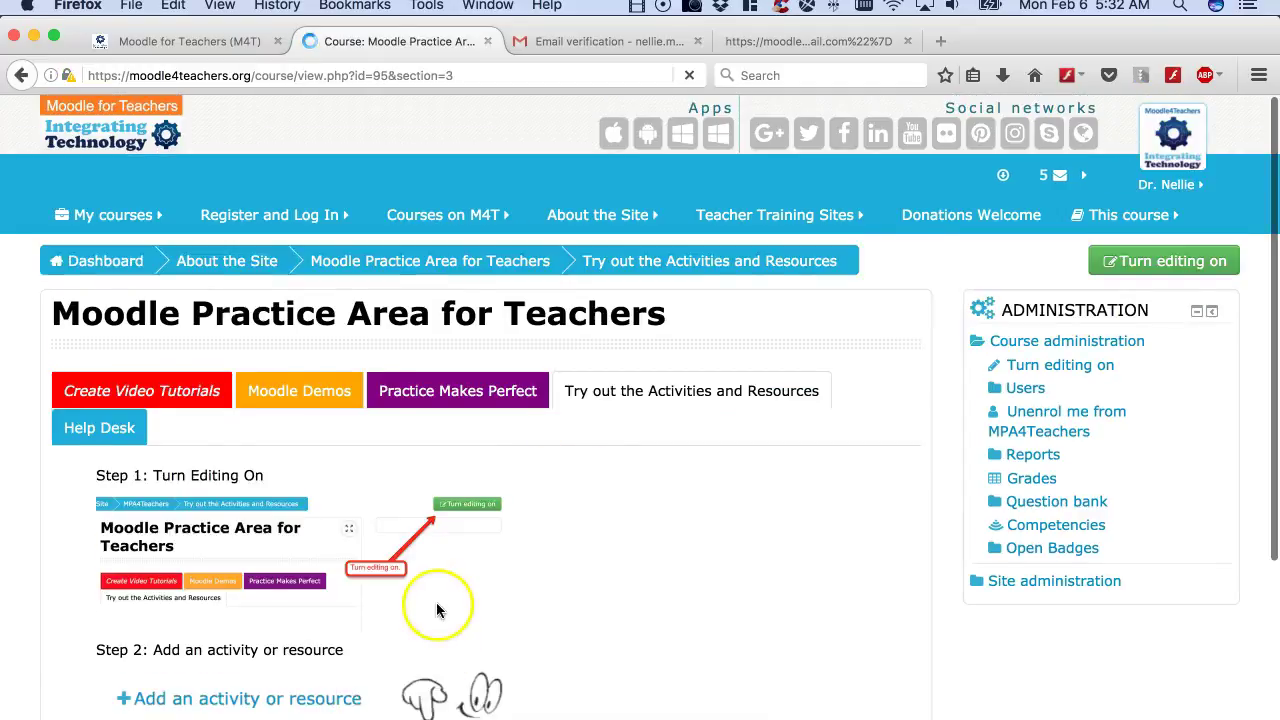
Step: Review the section's instructions for turning editing on and adding an activity or resource
{"action": "scroll", "coordinate": [640, 400], "scroll_direction": "down", "scroll_amount": 1}
{"action": "scroll", "coordinate": [200, 480], "scroll_direction": "down", "scroll_amount": 1}
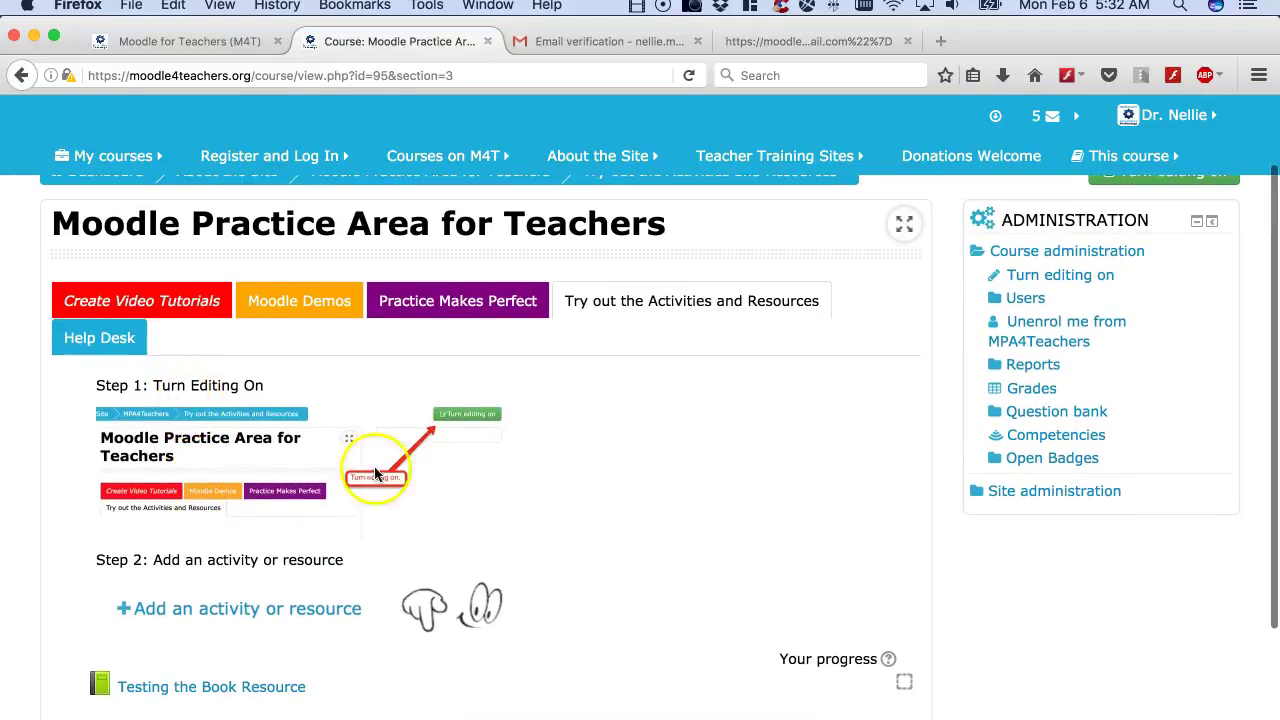
{"action": "scroll", "coordinate": [286, 491], "scroll_direction": "down", "scroll_amount": 2}
{"action": "scroll", "coordinate": [258, 541], "scroll_direction": "down", "scroll_amount": 2}
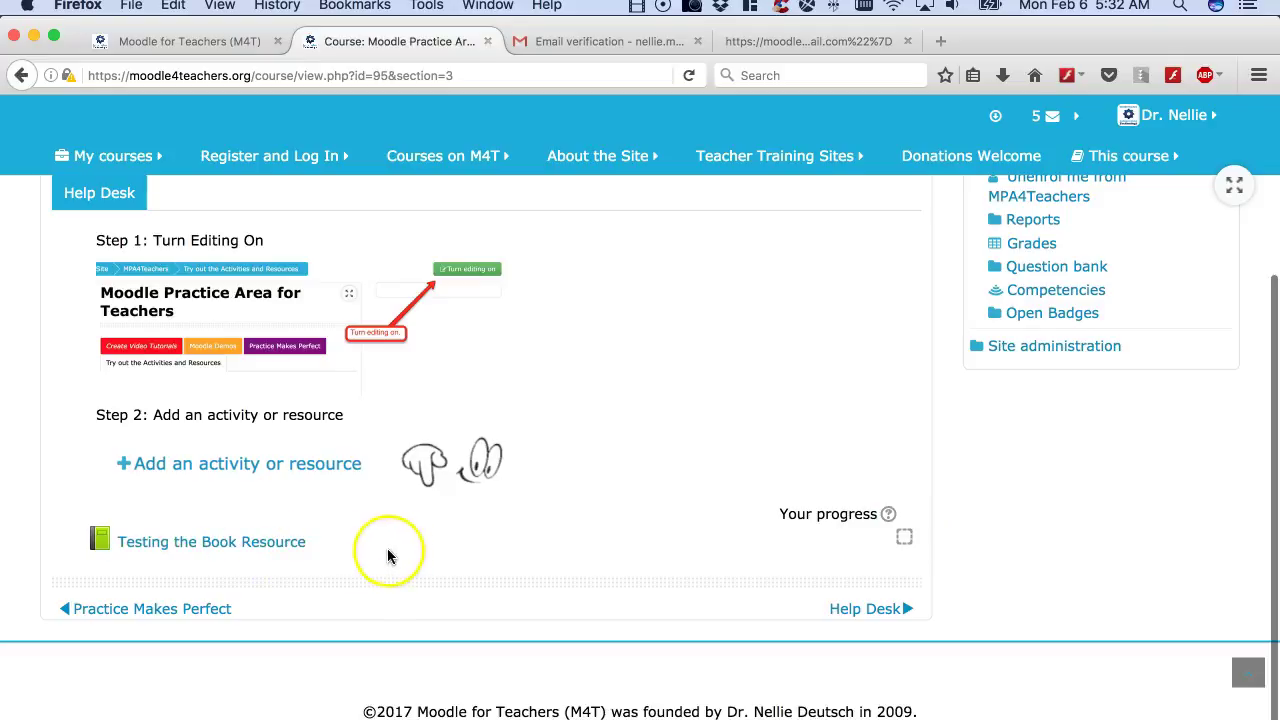
{"action": "scroll", "coordinate": [543, 549], "scroll_direction": "up", "scroll_amount": 5}
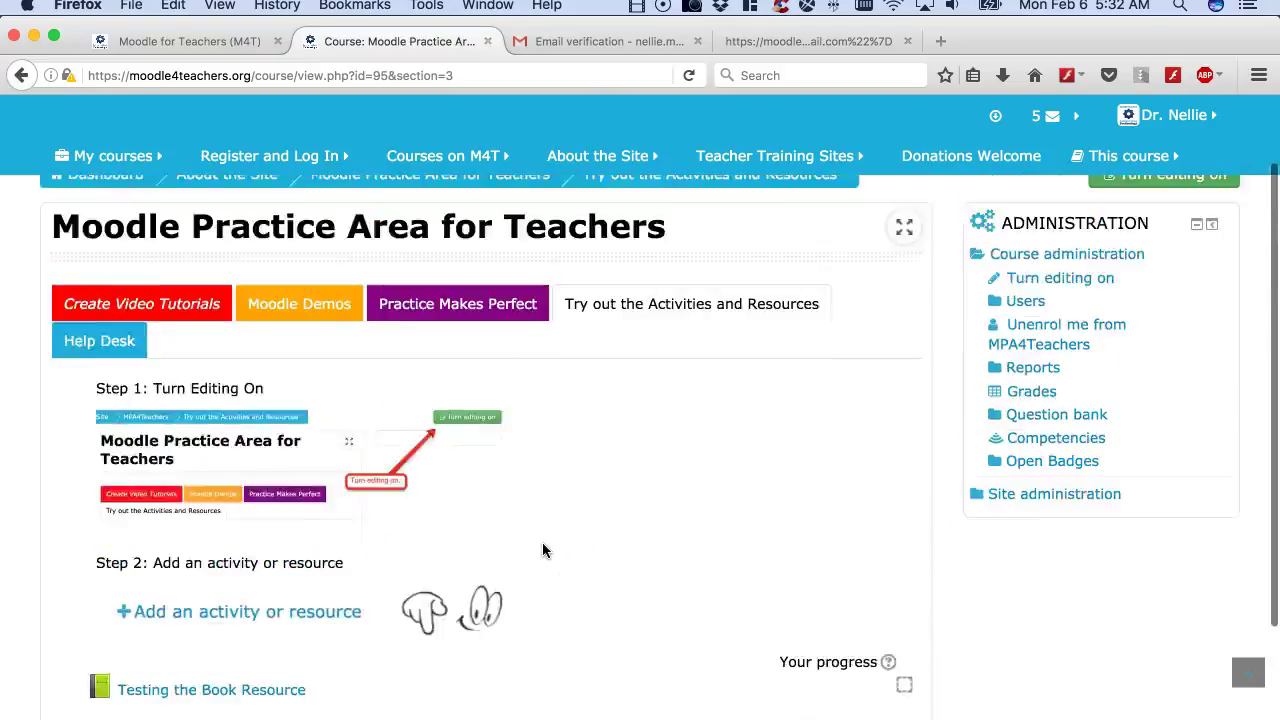
{"action": "scroll", "coordinate": [543, 549], "scroll_direction": "down", "scroll_amount": 3}
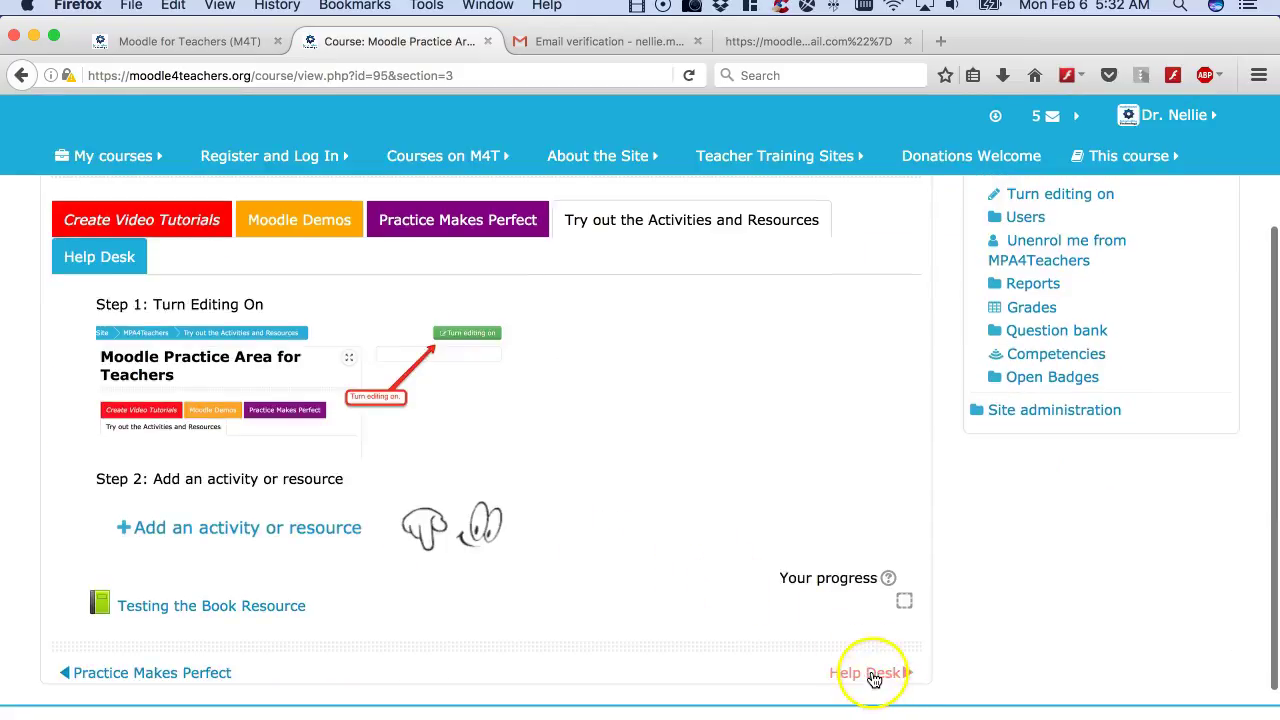
{"action": "scroll", "coordinate": [875, 670], "scroll_direction": "up", "scroll_amount": 3}
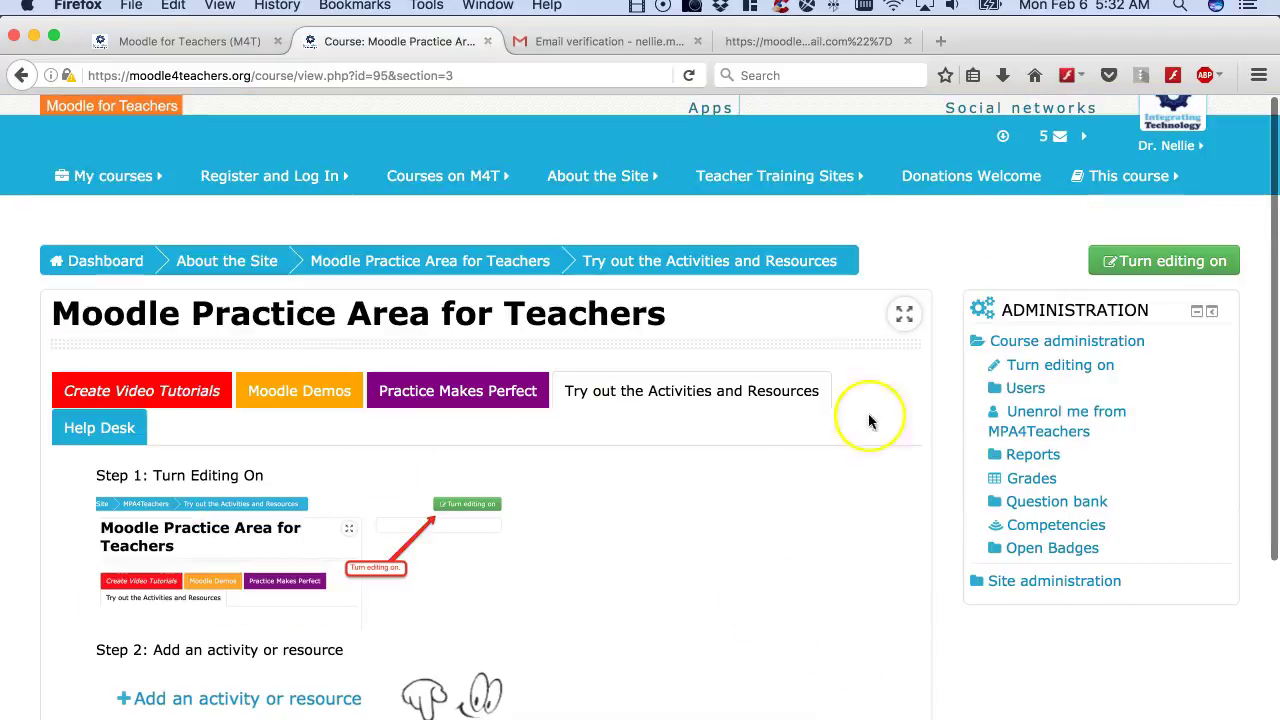
Step: Turn editing on for the course and bring up the chooser for adding an activity or resource to this section
{"action": "left_click", "coordinate": [1163, 262]}
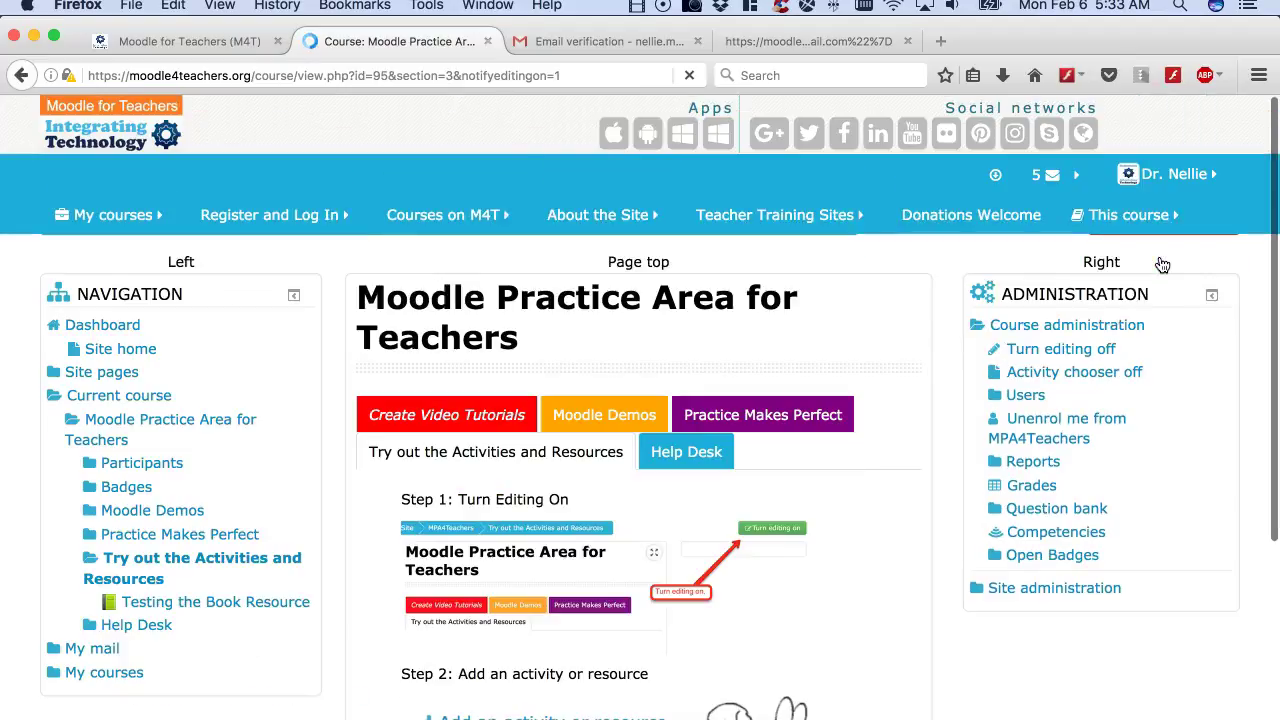
{"action": "scroll", "coordinate": [925, 338], "scroll_direction": "down", "scroll_amount": 3}
{"action": "scroll", "coordinate": [853, 383], "scroll_direction": "down", "scroll_amount": 5}
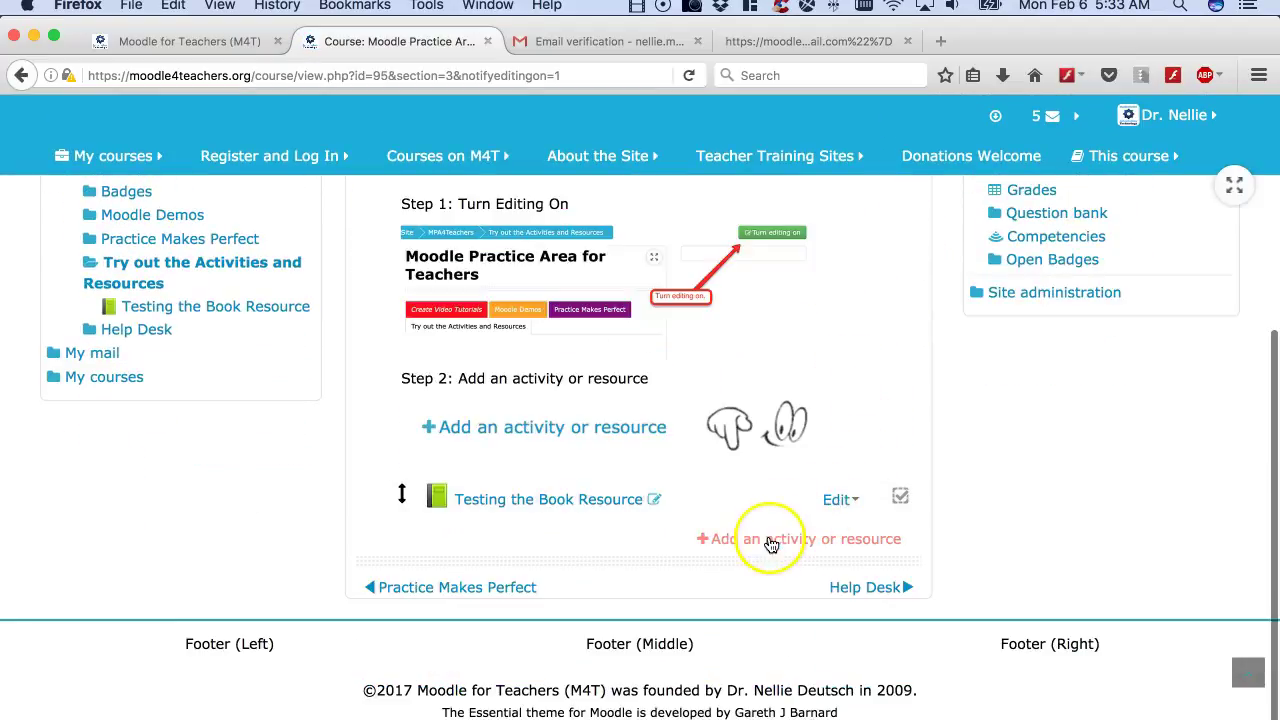
{"action": "left_click", "coordinate": [773, 538]}
Step: Look through the available activities and resources, from Assignment to URL, and close the chooser without adding anything
{"action": "scroll", "coordinate": [497, 368], "scroll_direction": "down", "scroll_amount": 15}
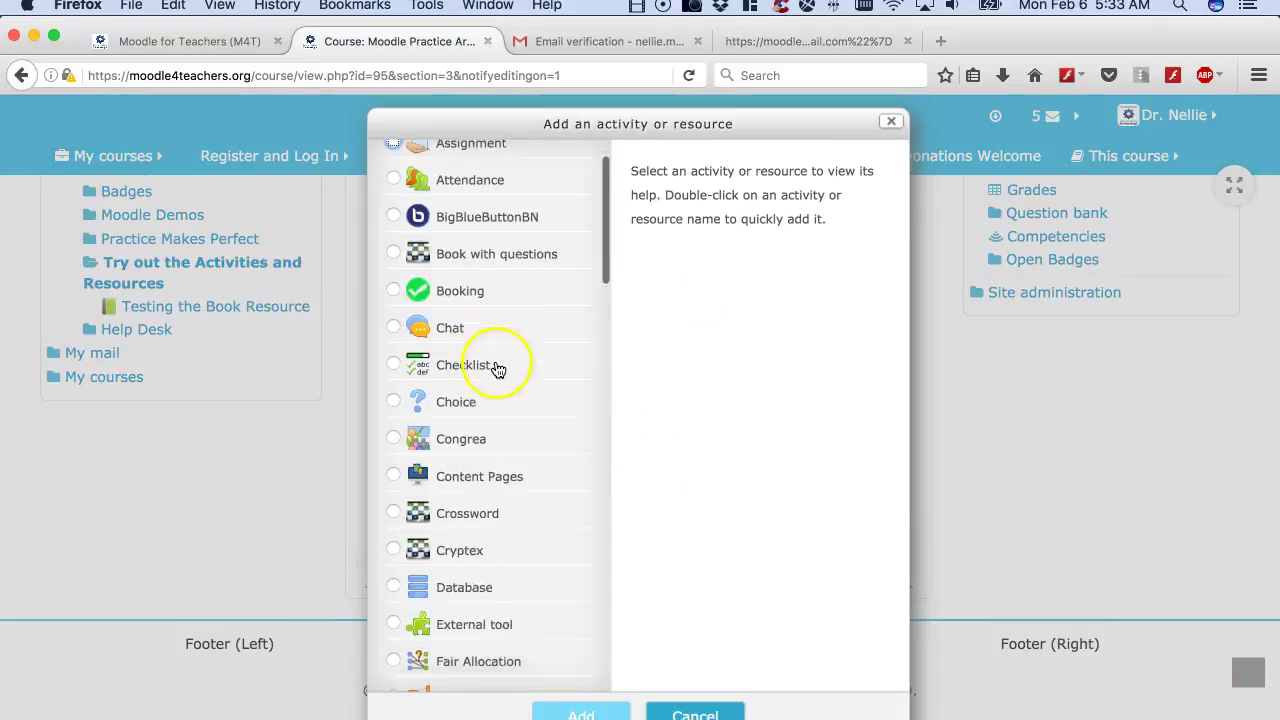
{"action": "scroll", "coordinate": [497, 369], "scroll_direction": "down", "scroll_amount": 15}
{"action": "scroll", "coordinate": [497, 368], "scroll_direction": "down", "scroll_amount": 4}
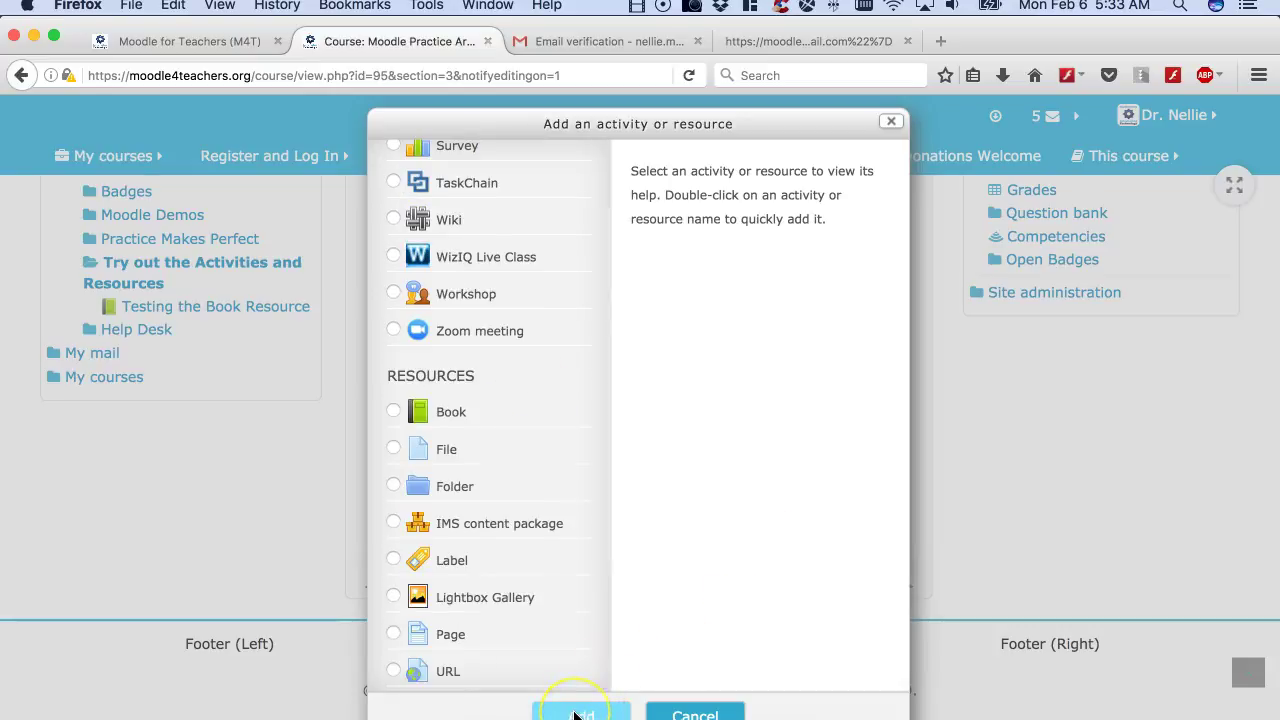
{"action": "left_click", "coordinate": [891, 121]}
Step: Go to the course's Help Desk section and open its Help Desk forum
{"action": "scroll", "coordinate": [690, 320], "scroll_direction": "up", "scroll_amount": 3}
{"action": "scroll", "coordinate": [660, 325], "scroll_direction": "up", "scroll_amount": 3}
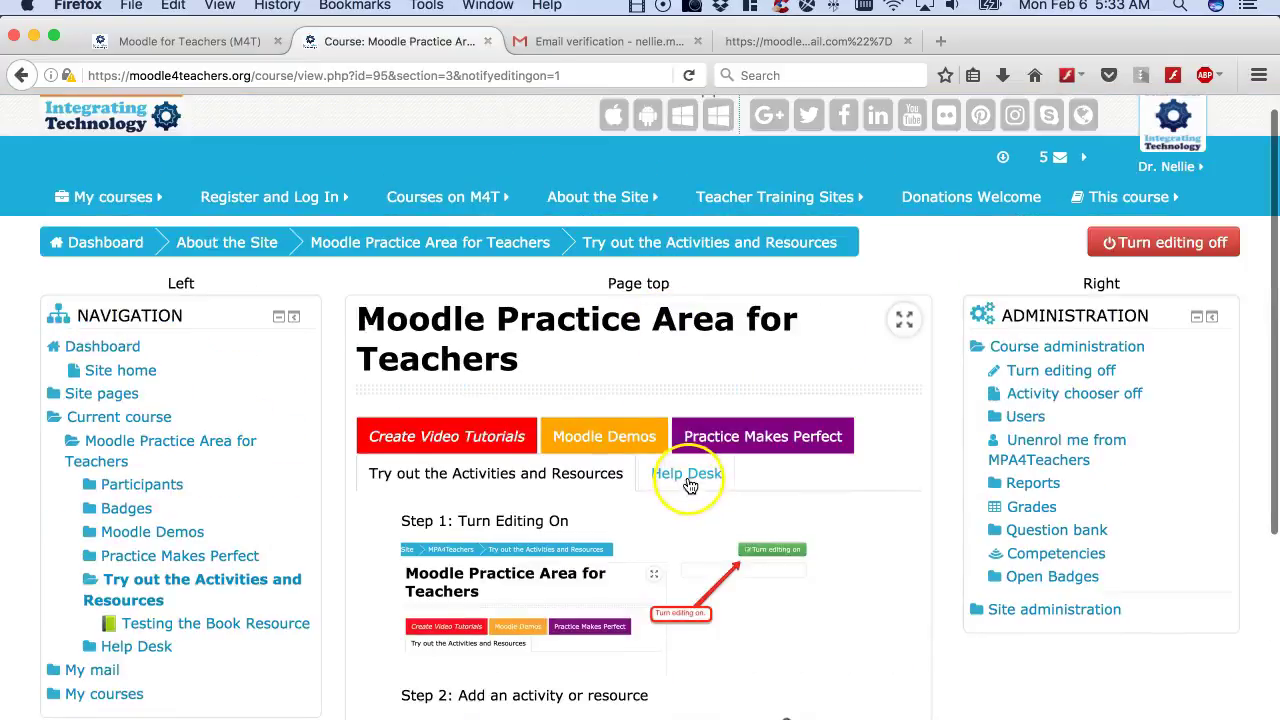
{"action": "left_click", "coordinate": [685, 476]}
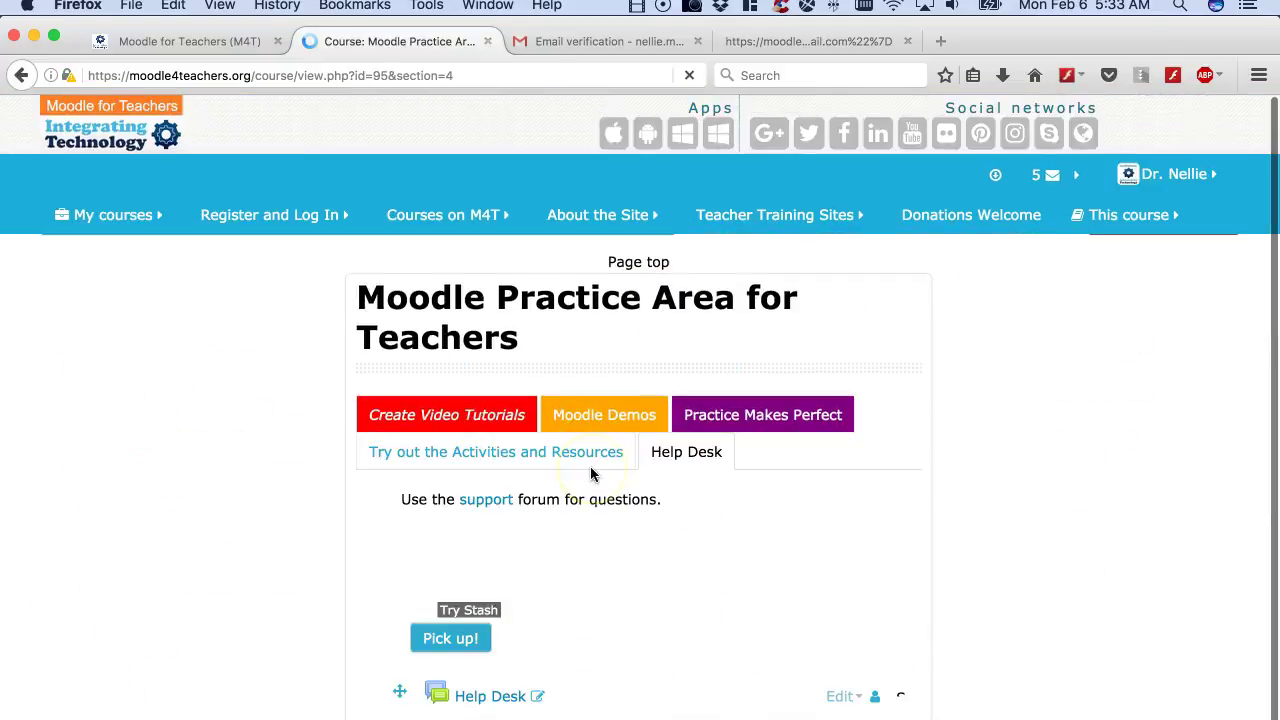
{"action": "scroll", "coordinate": [575, 478], "scroll_direction": "down", "scroll_amount": 4}
{"action": "scroll", "coordinate": [530, 495], "scroll_direction": "up", "scroll_amount": 1}
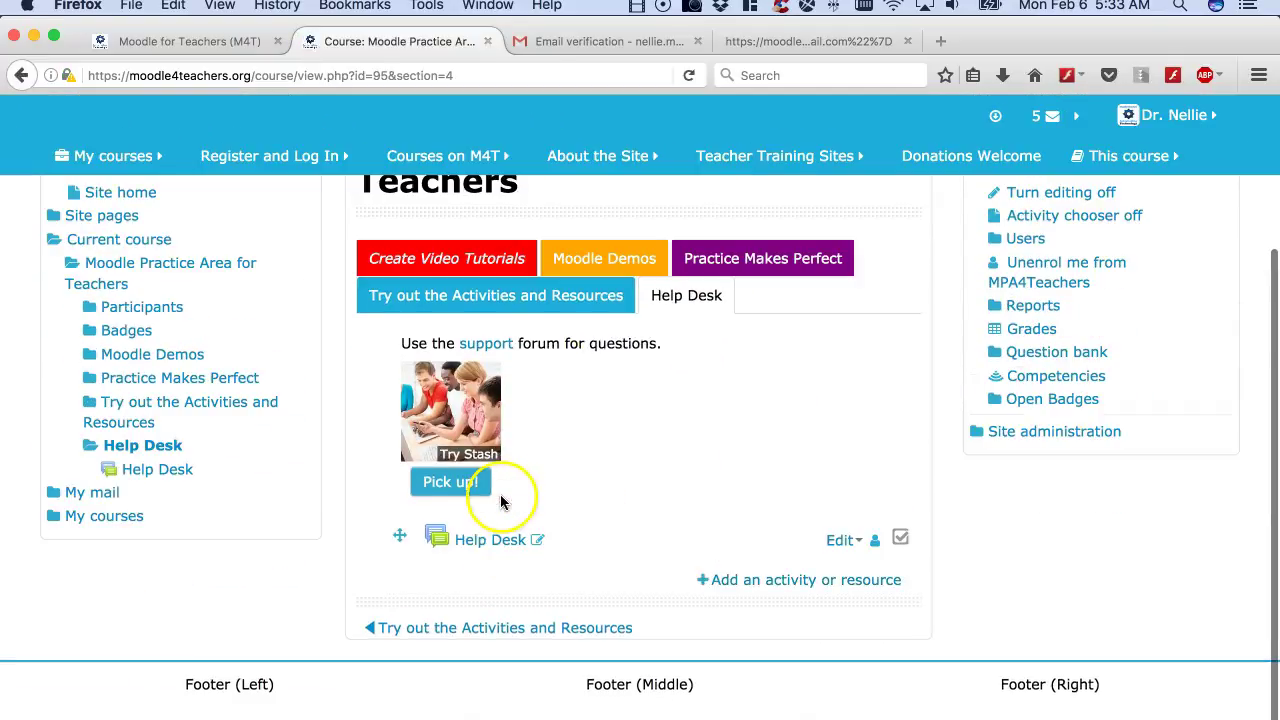
{"action": "left_click", "coordinate": [503, 541]}
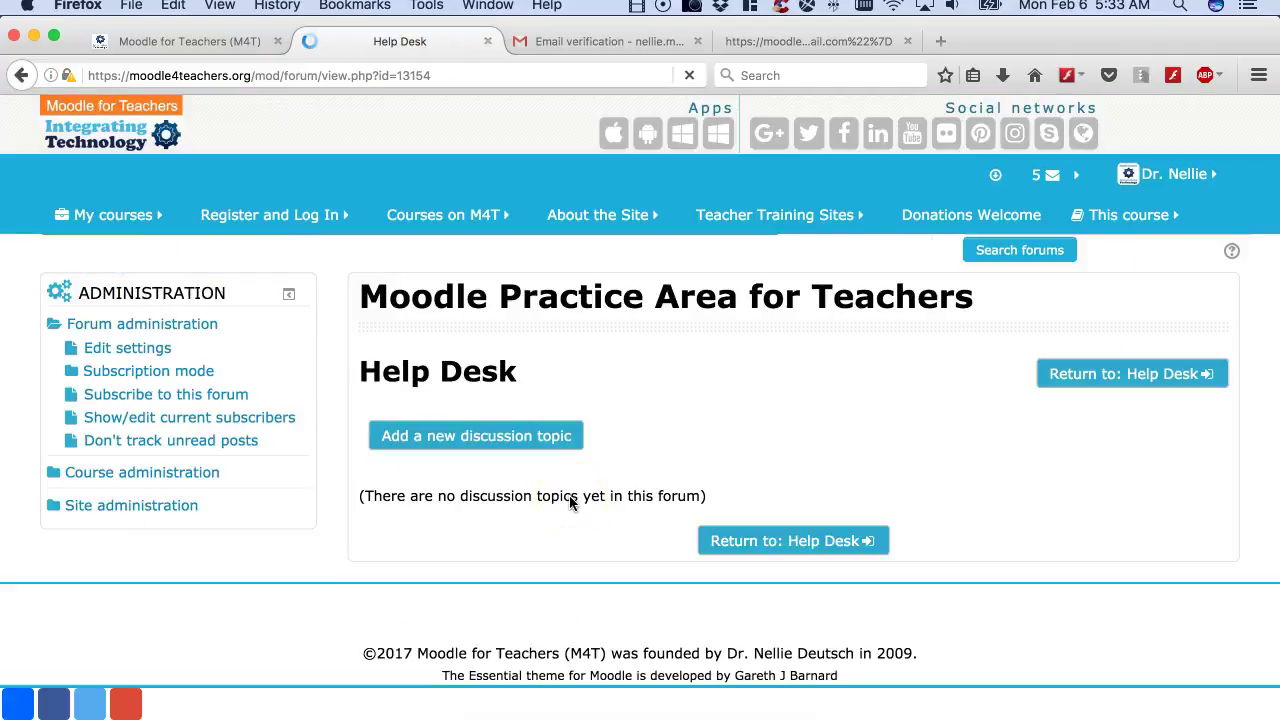
Step: Start a new discussion topic in the Help Desk forum and expand the message editor to its full set of formatting tools
{"action": "left_click", "coordinate": [507, 476]}
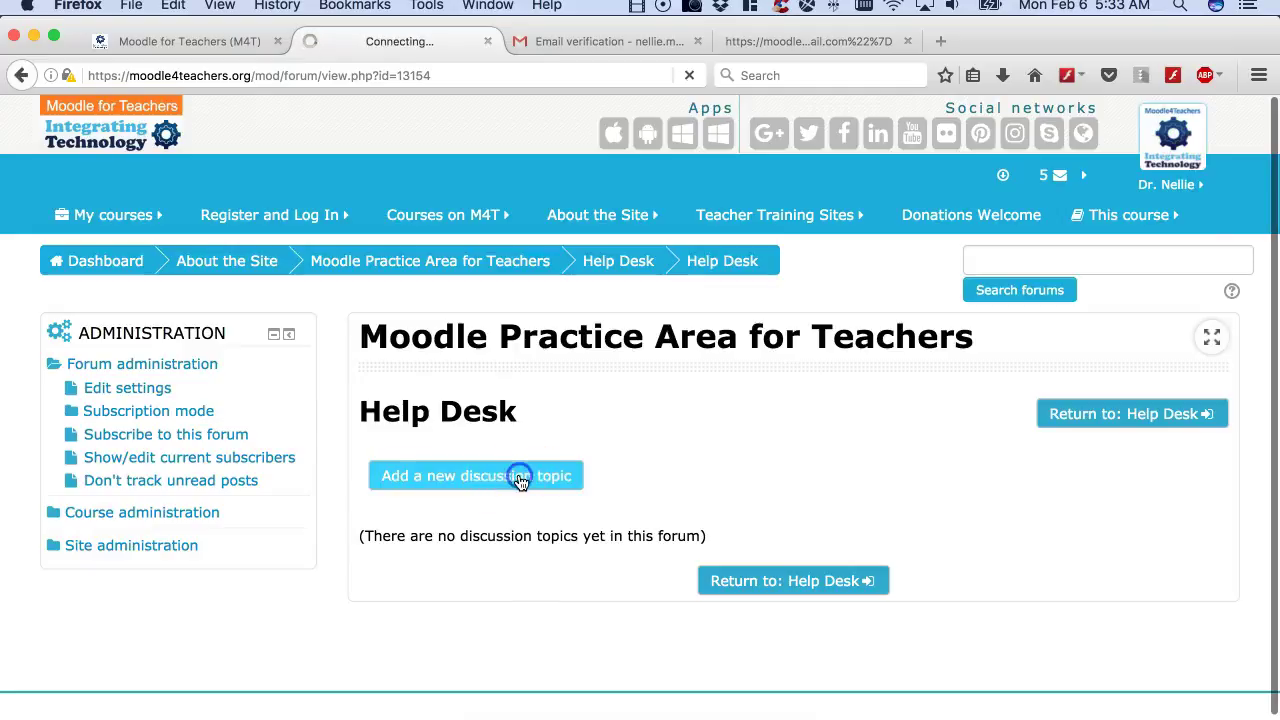
{"action": "left_click", "coordinate": [640, 511]}
{"action": "scroll", "coordinate": [643, 508], "scroll_direction": "down", "scroll_amount": 3}
{"action": "left_click", "coordinate": [680, 460]}
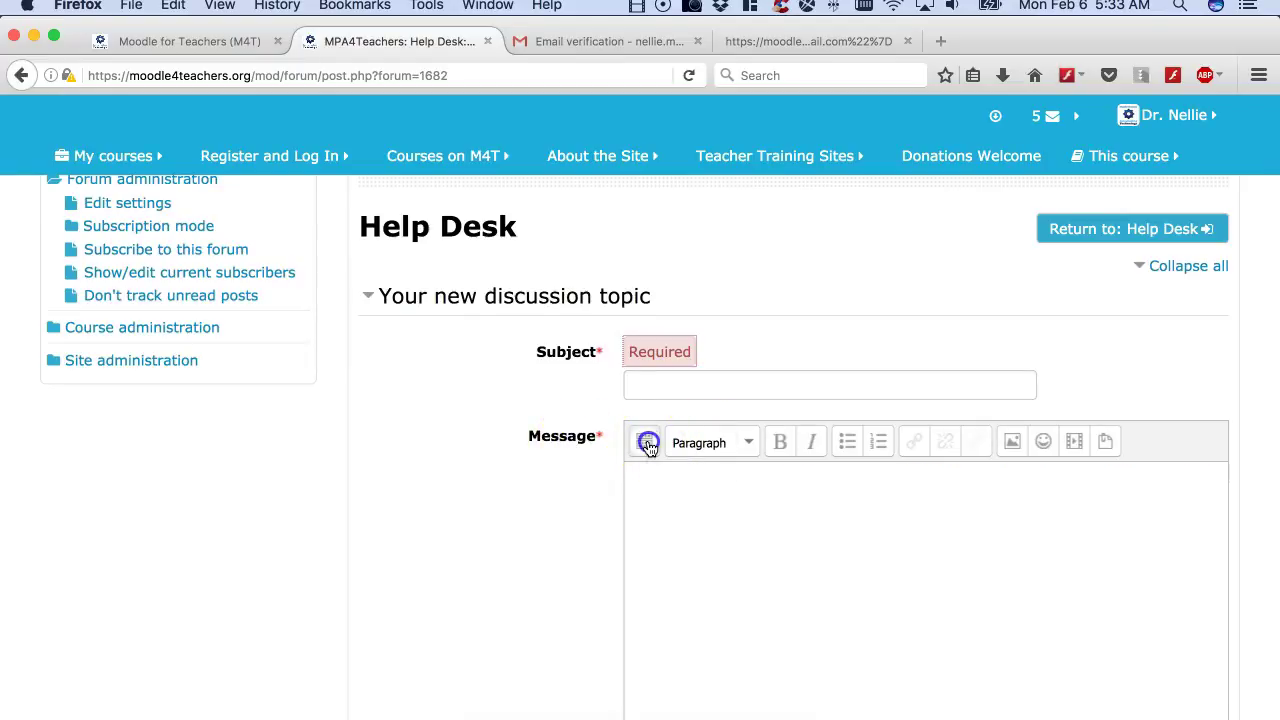
{"action": "left_click", "coordinate": [648, 443]}
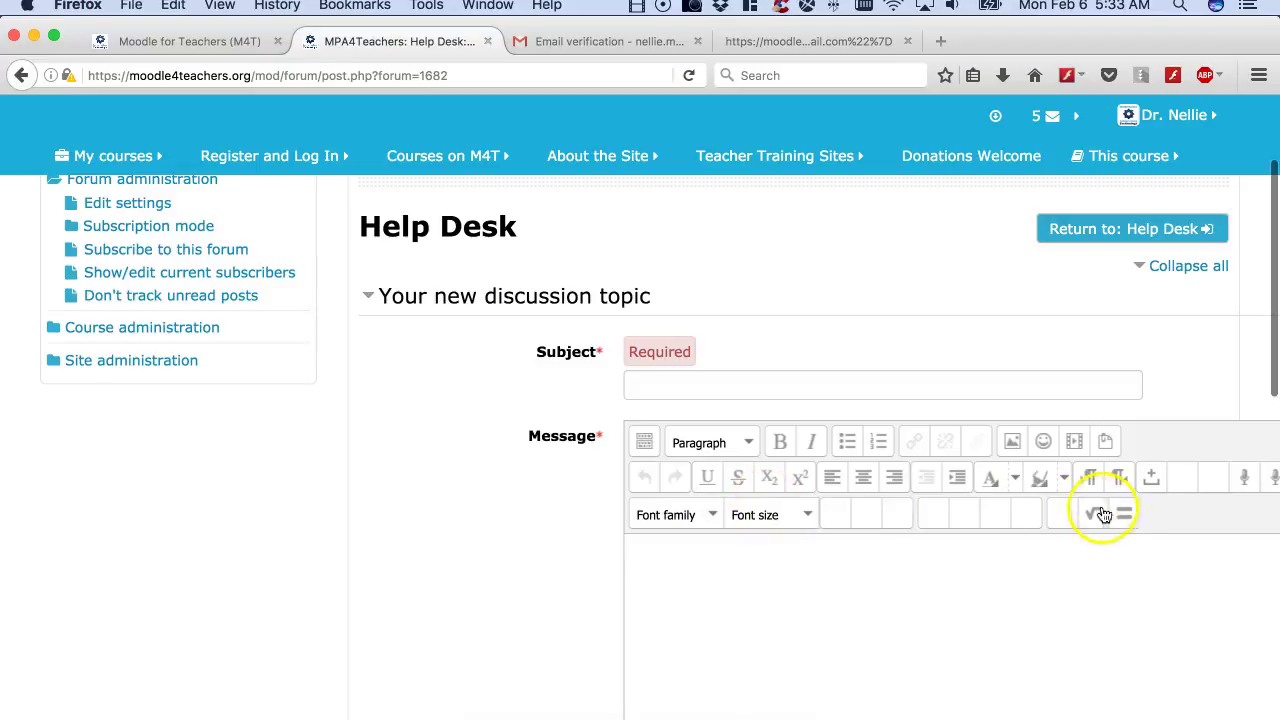
Step: Review the new topic's message, subscription, attachment, pinning, notification and display period options, down to the posting controls
{"action": "scroll", "coordinate": [775, 482], "scroll_direction": "down", "scroll_amount": 3}
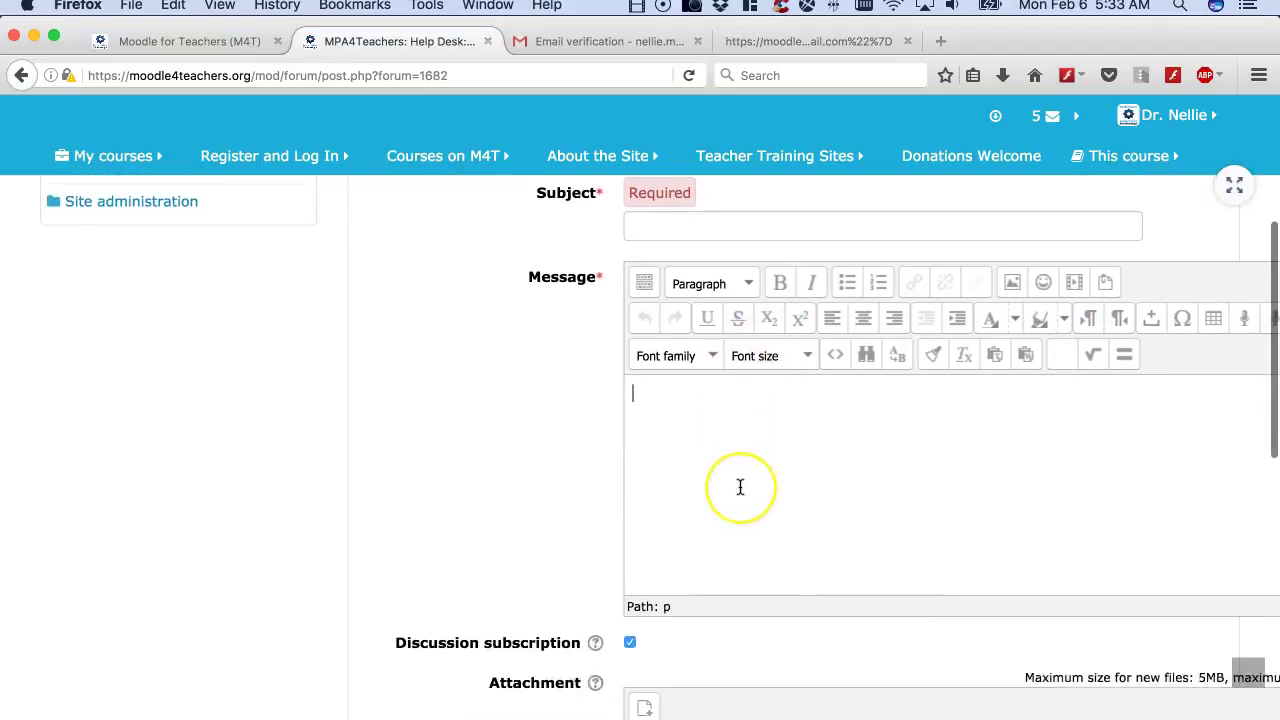
{"action": "scroll", "coordinate": [740, 487], "scroll_direction": "down", "scroll_amount": 6}
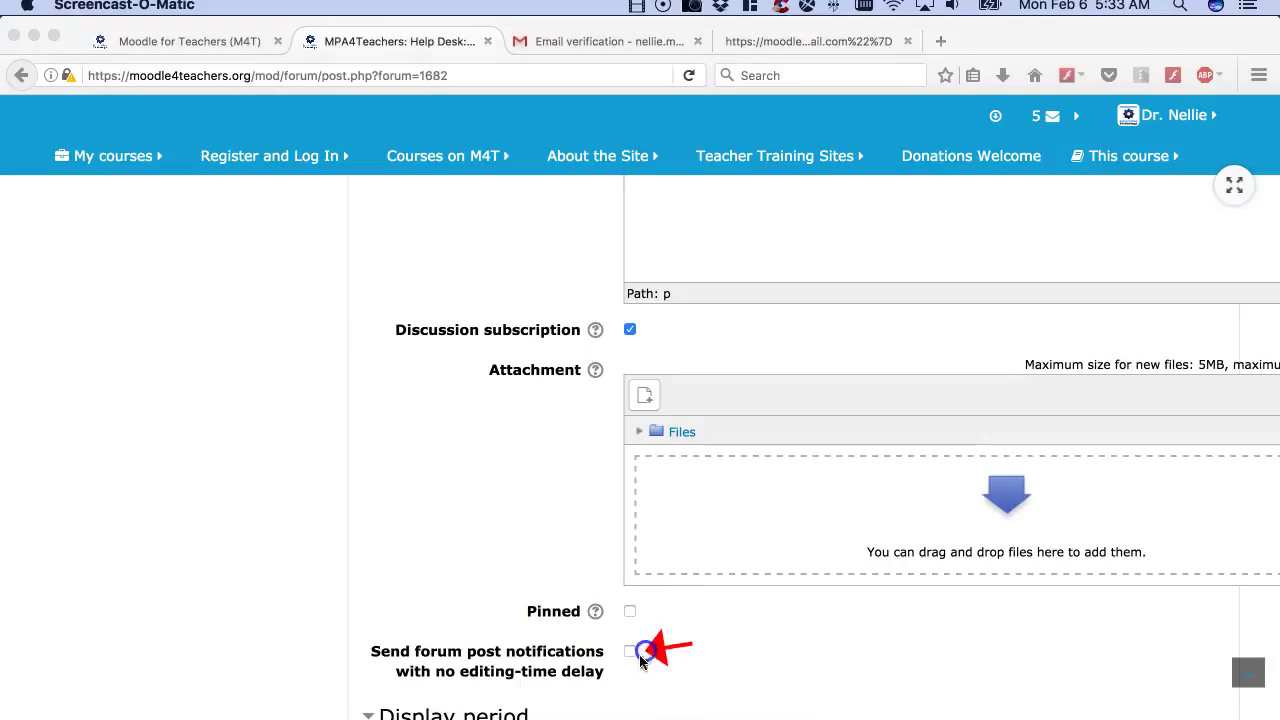
{"action": "scroll", "coordinate": [697, 590], "scroll_direction": "down", "scroll_amount": 6}
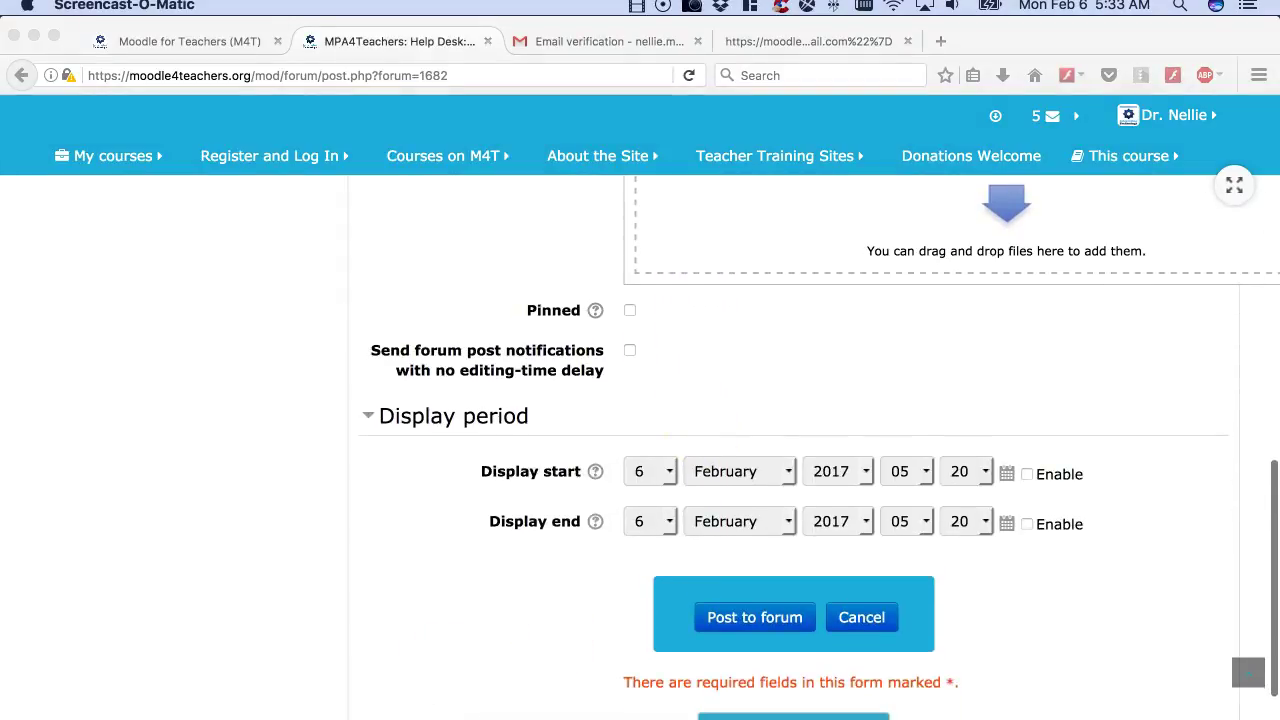
{"action": "left_click_drag", "start_coordinate": [570, 633], "coordinate": [683, 624]}
{"action": "scroll", "coordinate": [646, 491], "scroll_direction": "up", "scroll_amount": 10}
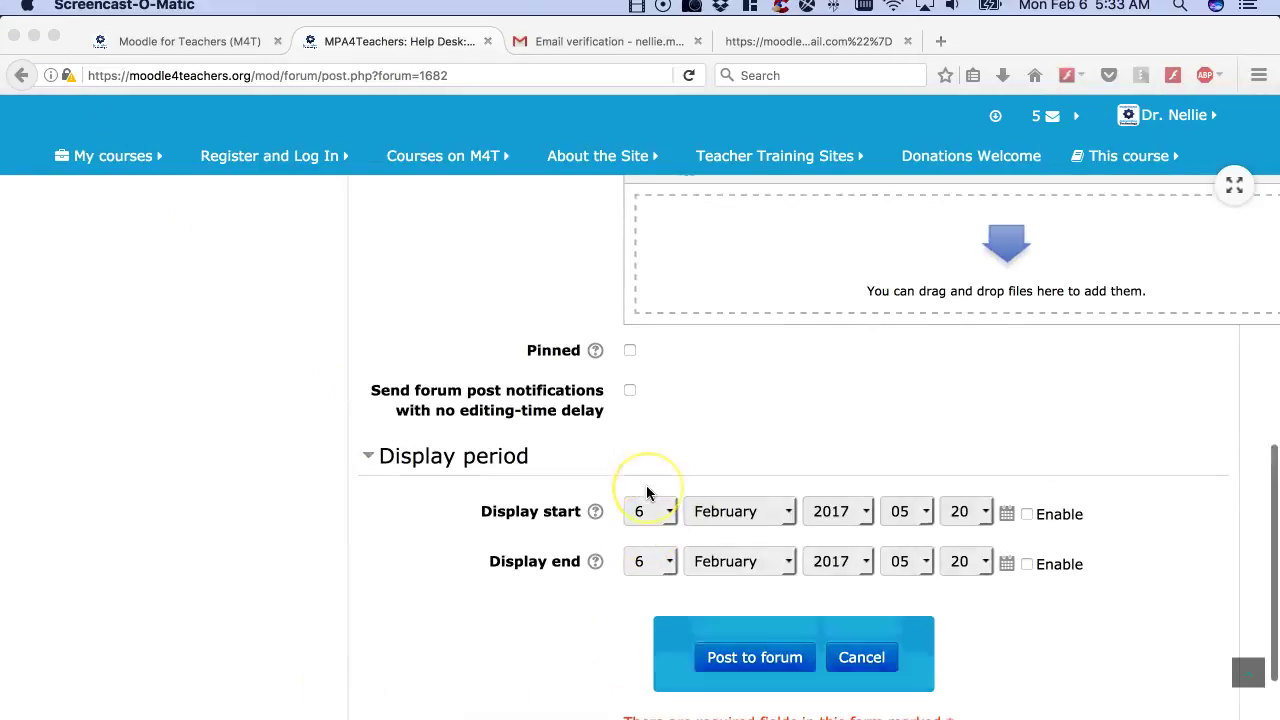
Step: Leave the new discussion topic, return to the Moodle Practice Area for Teachers course, and check the Help Desk forum's editing options
{"action": "scroll", "coordinate": [825, 382], "scroll_direction": "up", "scroll_amount": 5}
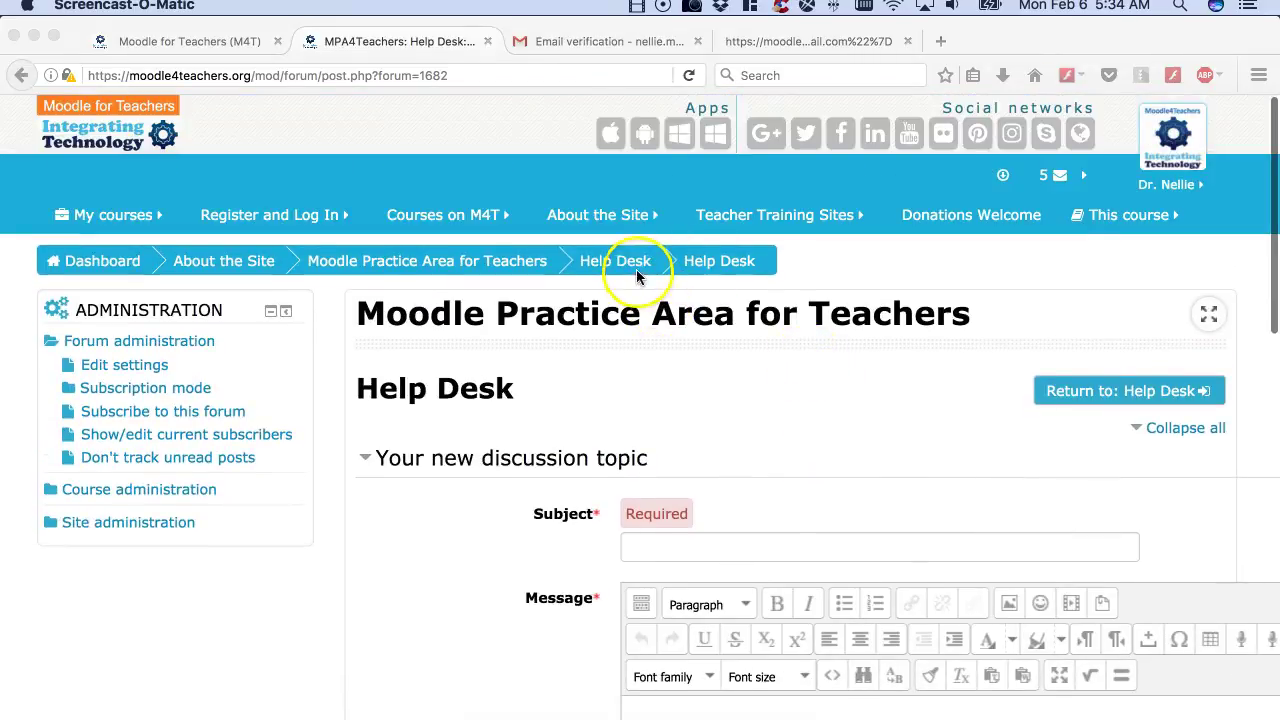
{"action": "left_click", "coordinate": [467, 264]}
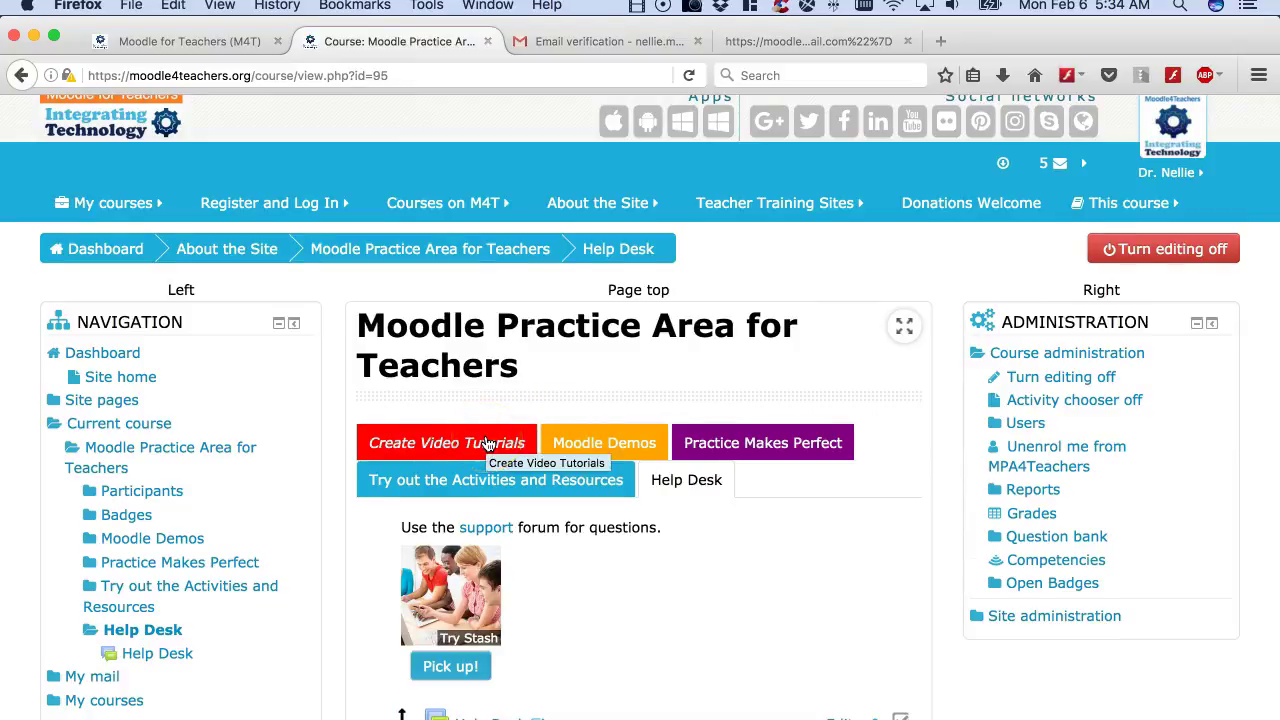
{"action": "scroll", "coordinate": [488, 443], "scroll_direction": "down", "scroll_amount": 2}
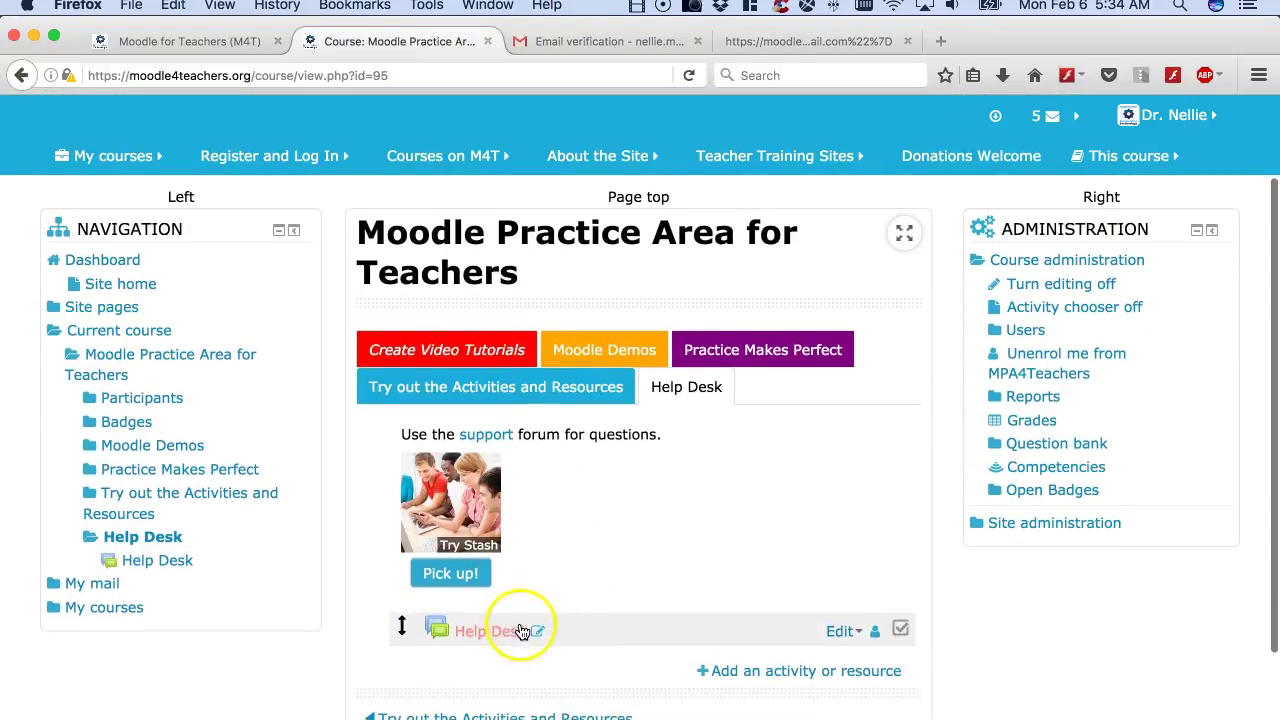
{"action": "scroll", "coordinate": [514, 631], "scroll_direction": "down", "scroll_amount": 1}
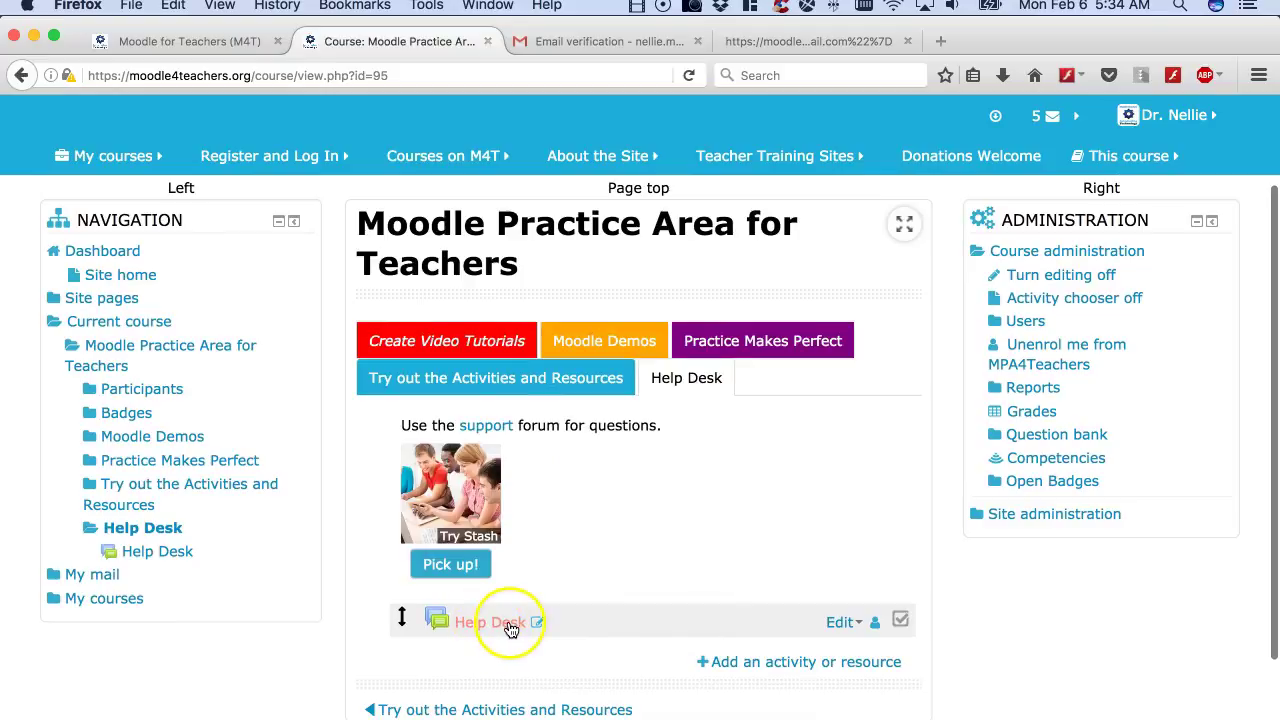
{"action": "left_click", "coordinate": [858, 627]}
{"action": "left_click", "coordinate": [770, 594]}
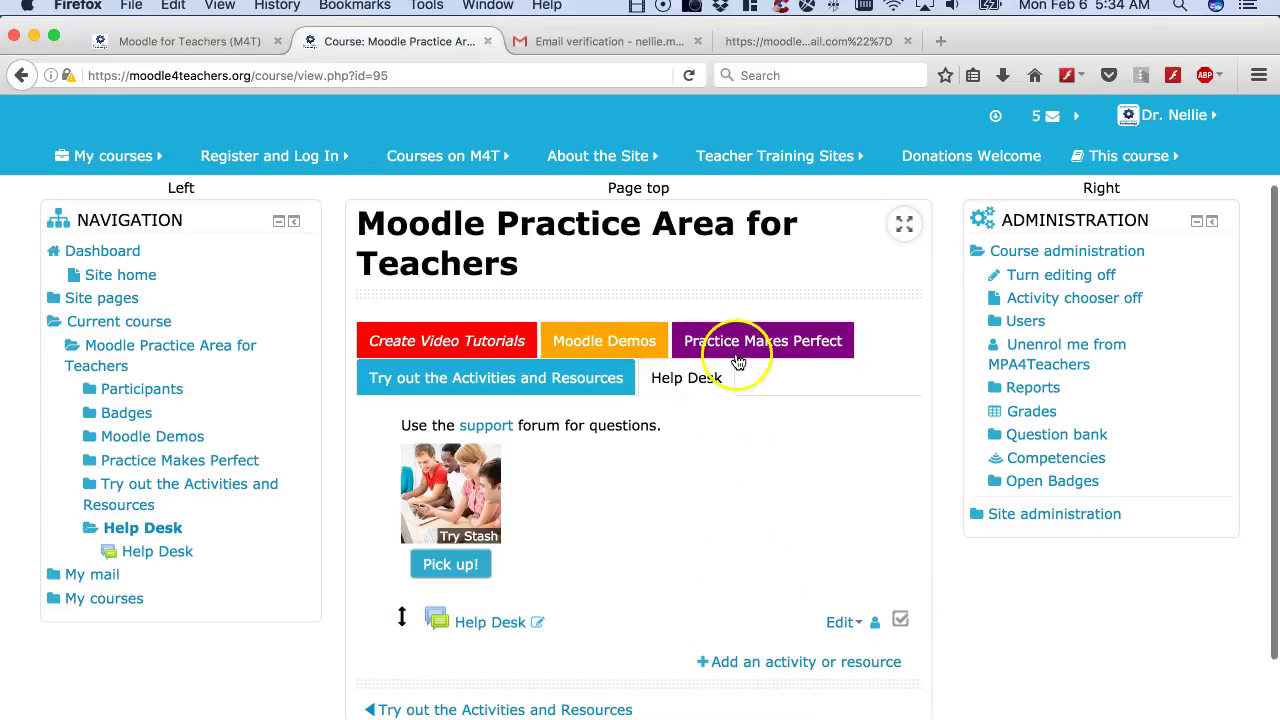
Step: Go to the Try out the Activities and Resources section and show the editing options for Testing the Book Resource
{"action": "left_click", "coordinate": [562, 381]}
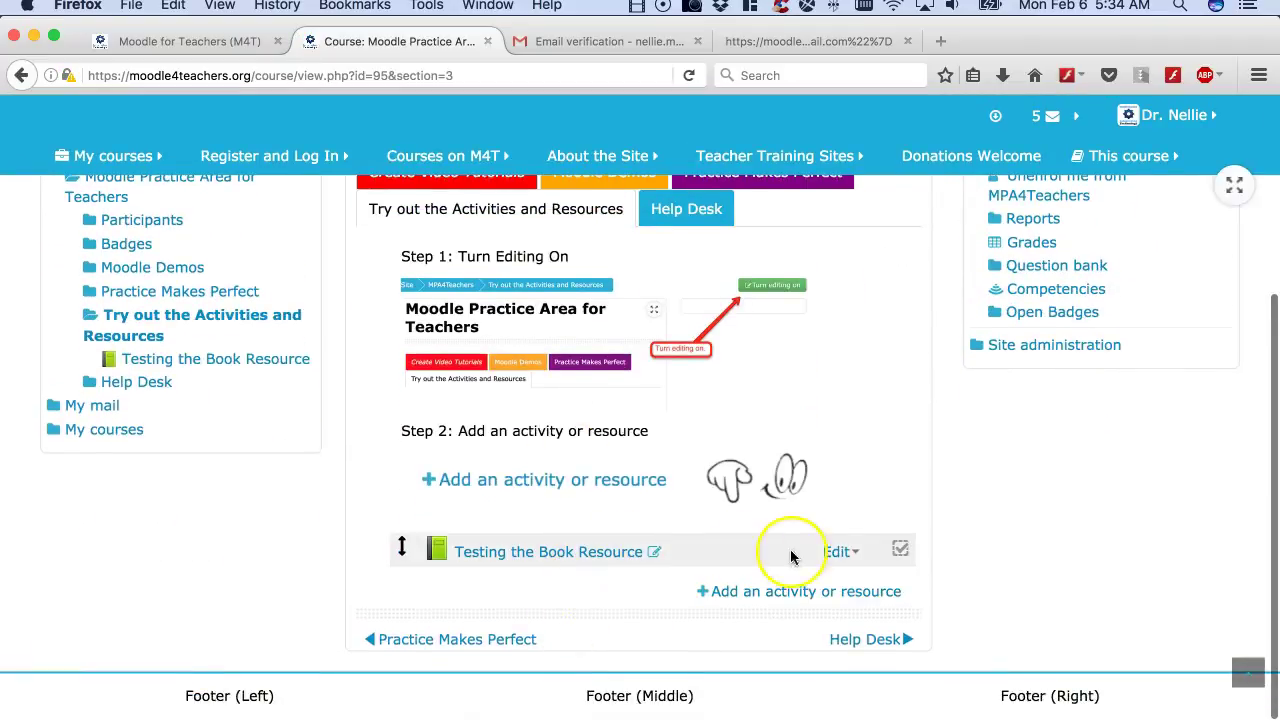
{"action": "left_click", "coordinate": [843, 555]}
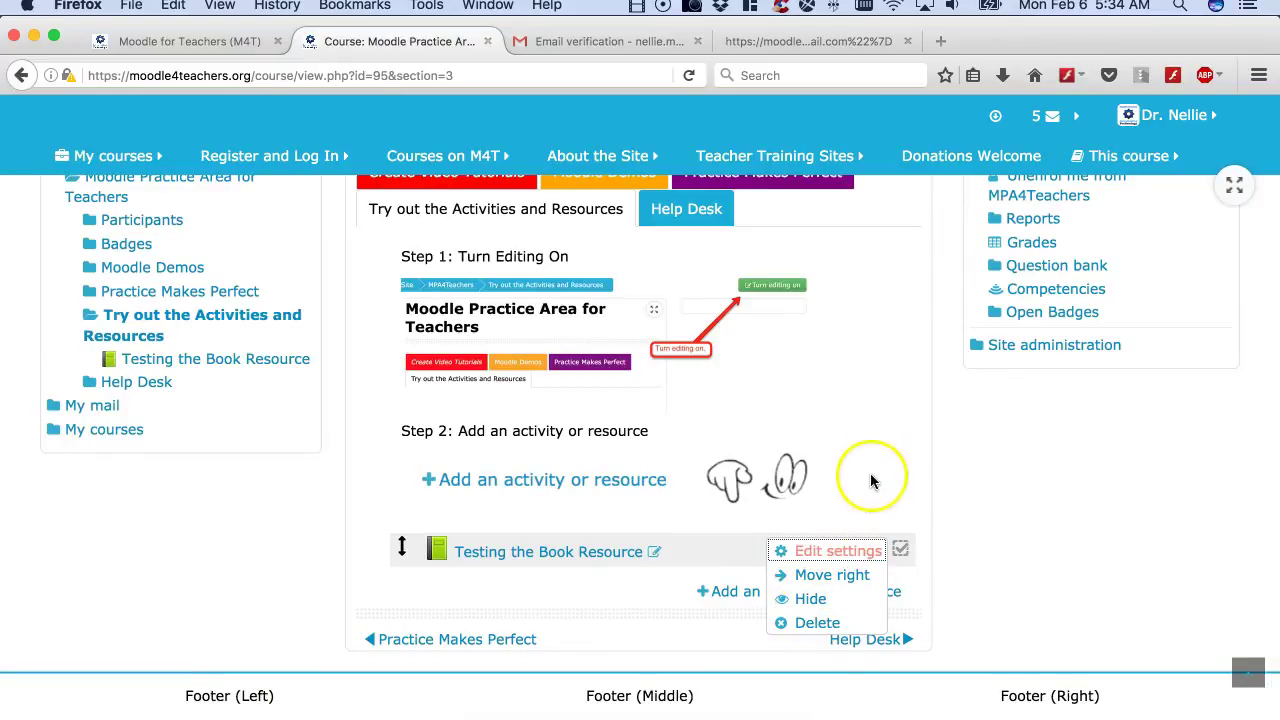